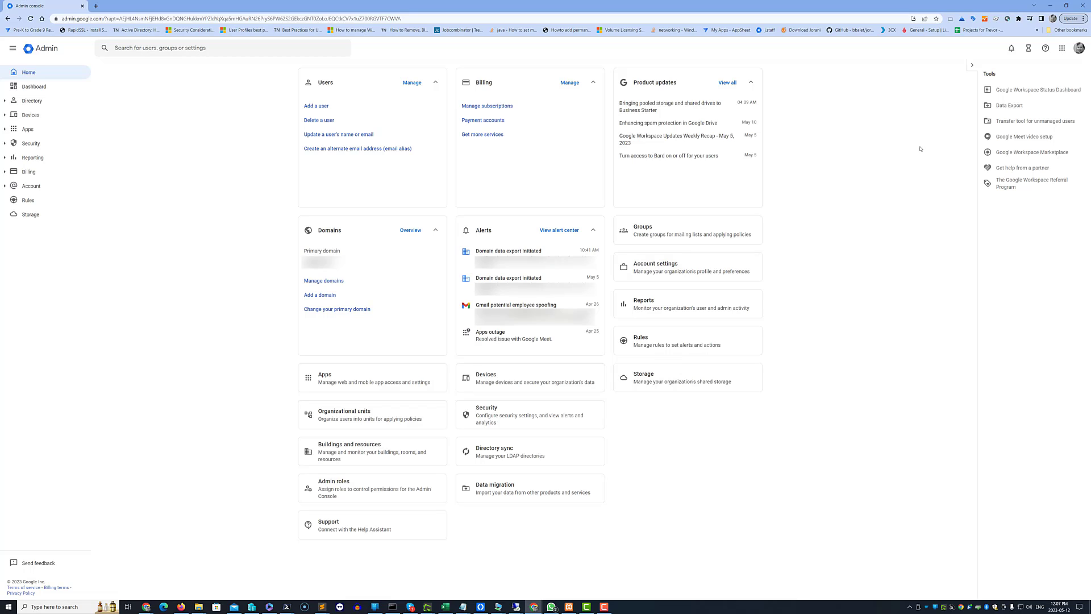
Open the Data Export tool and review the warning about what is needed to access exported data.
left_click(1009, 106)
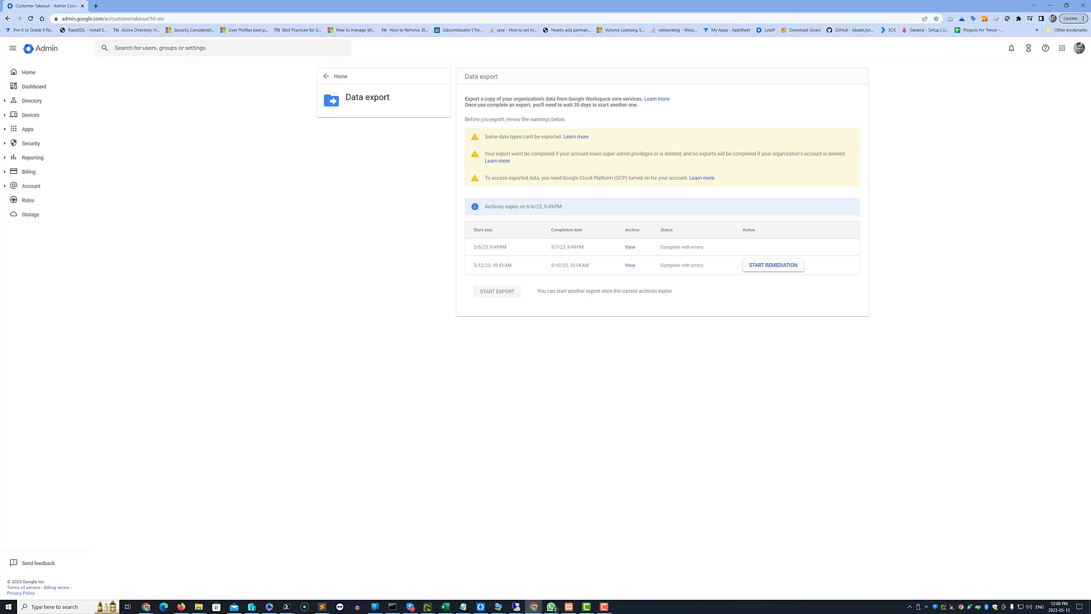
key("F10")
left_click_drag(485, 178, 570, 174)
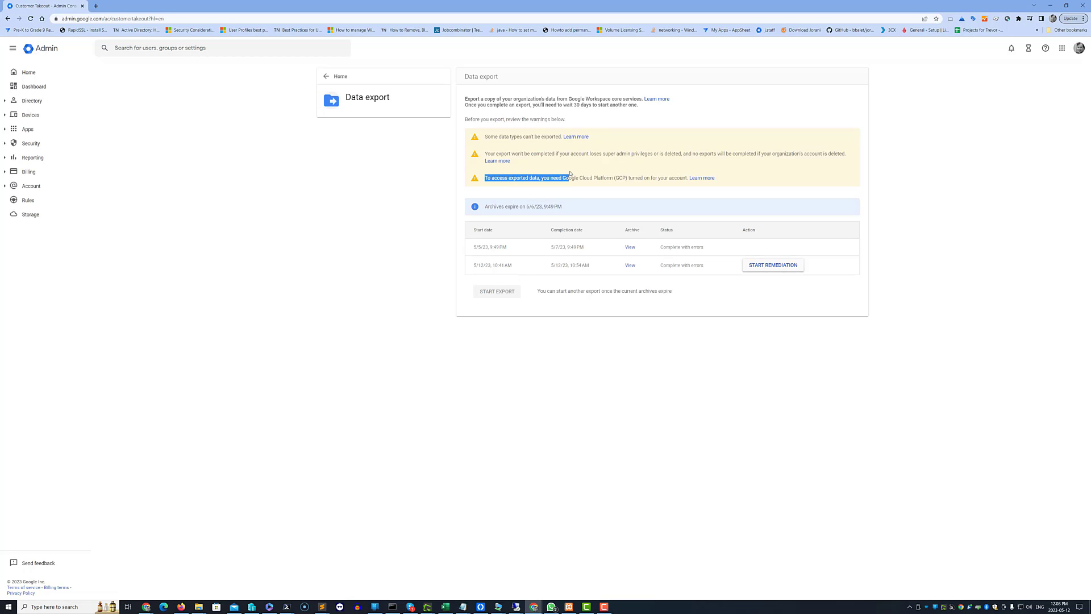
left_click(597, 178)
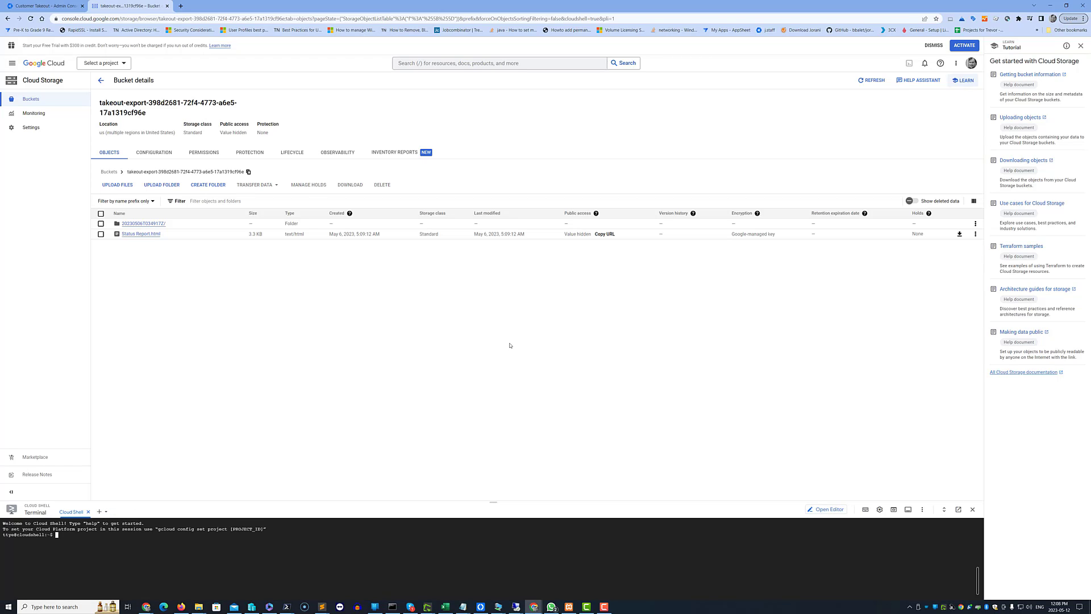
Close the Cloud Shell terminal and look through the contents of the 20230506T034917Z folder in the takeout export bucket.
left_click(971, 510)
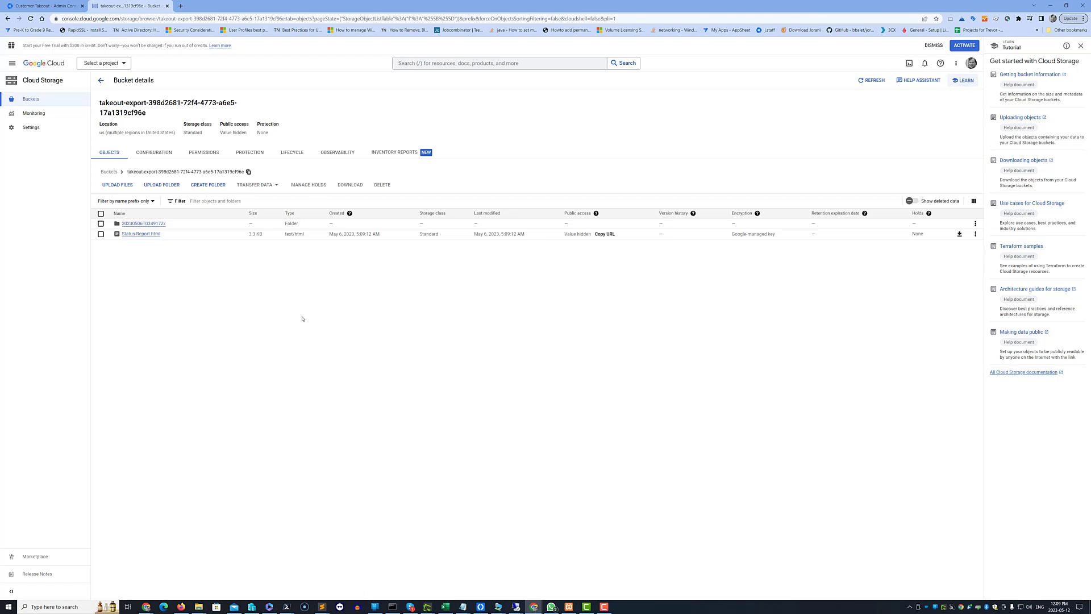
left_click(100, 225)
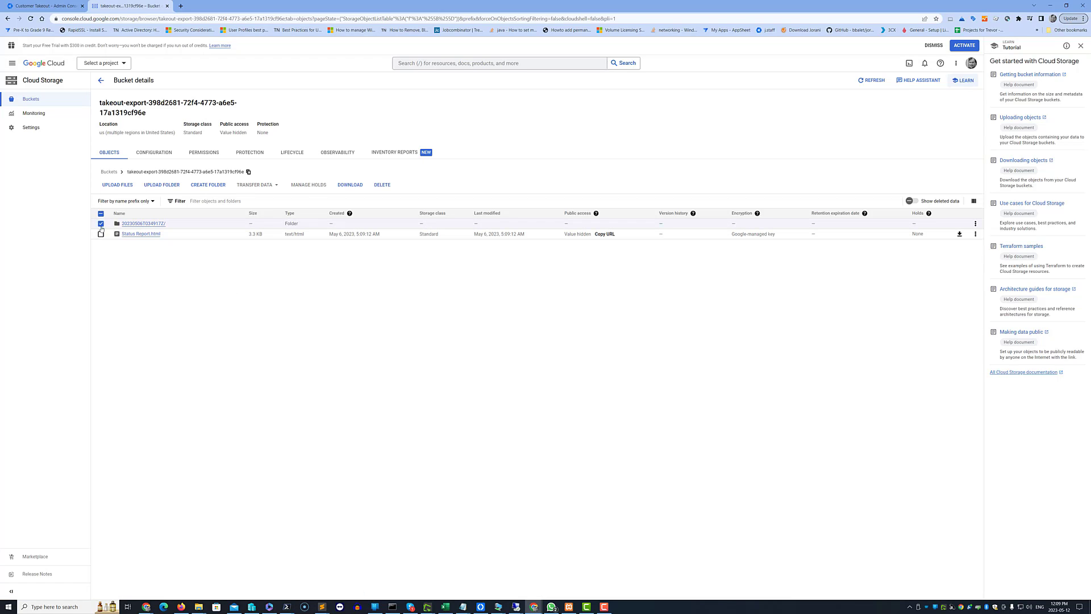
left_click(142, 223)
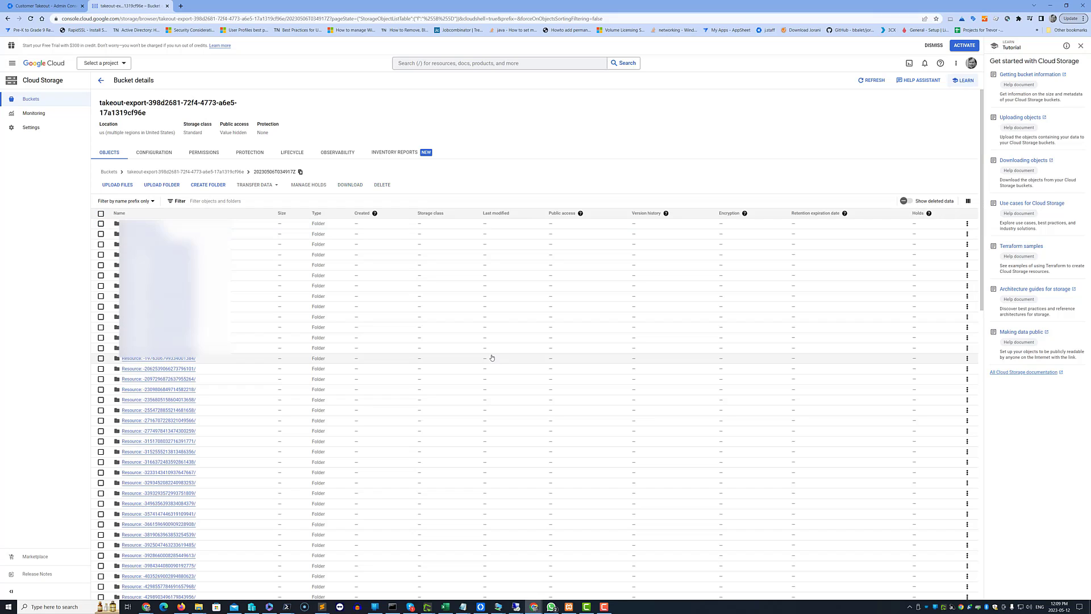
scroll(517, 324, "down", 12)
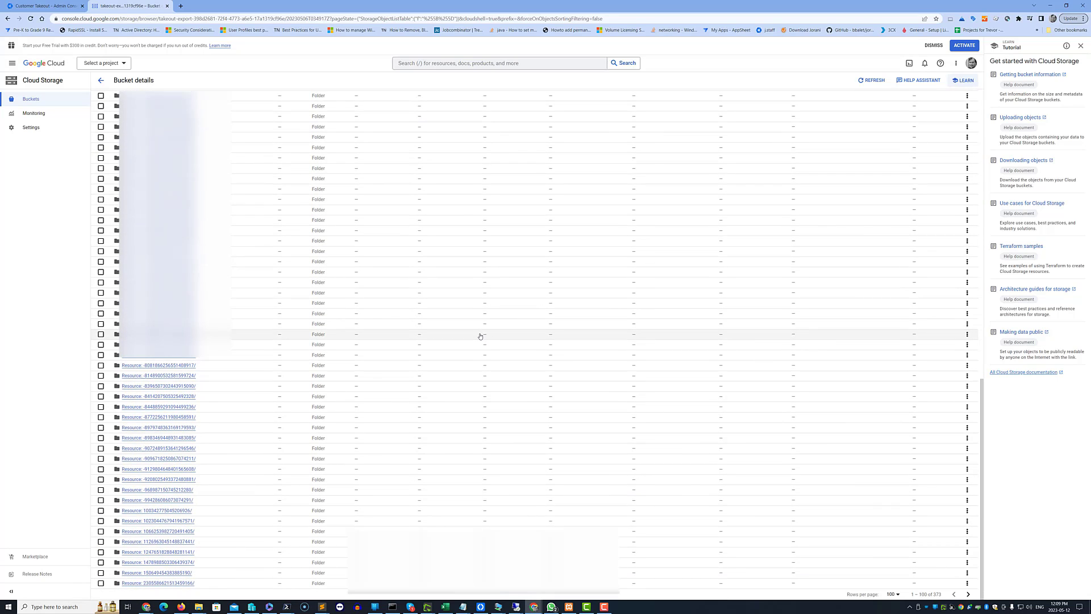
scroll(481, 336, "up", 15)
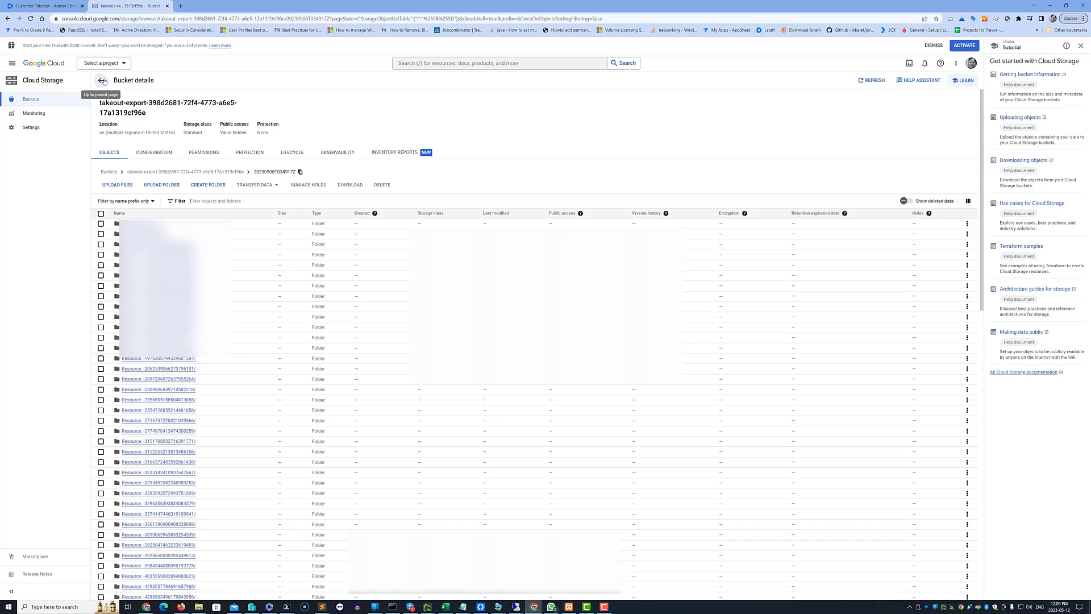
Return from the export folder to the top level of the takeout export bucket.
left_click(103, 80)
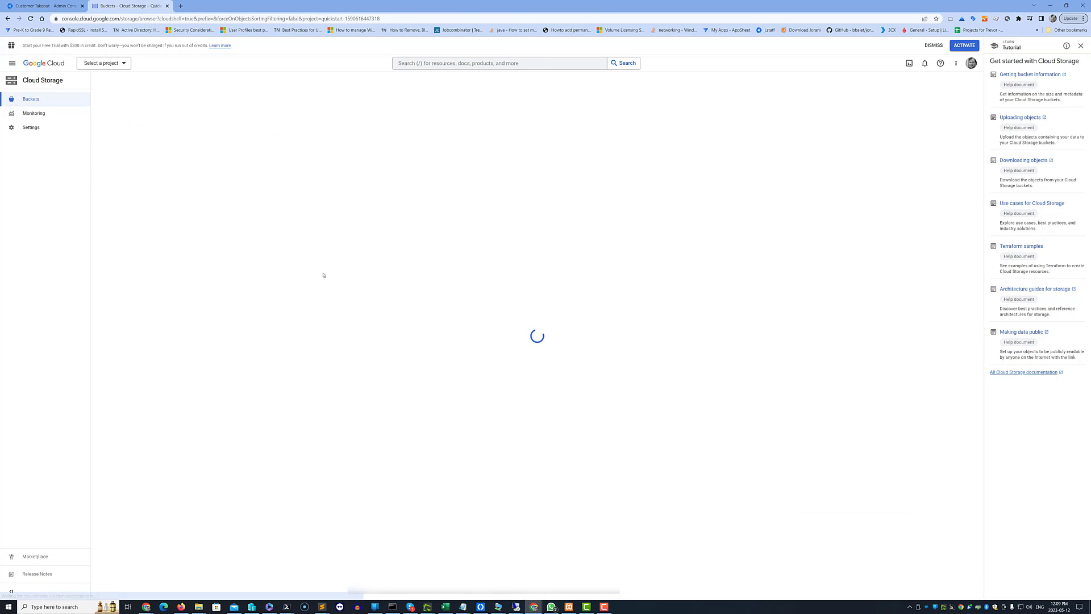
left_click(8, 18)
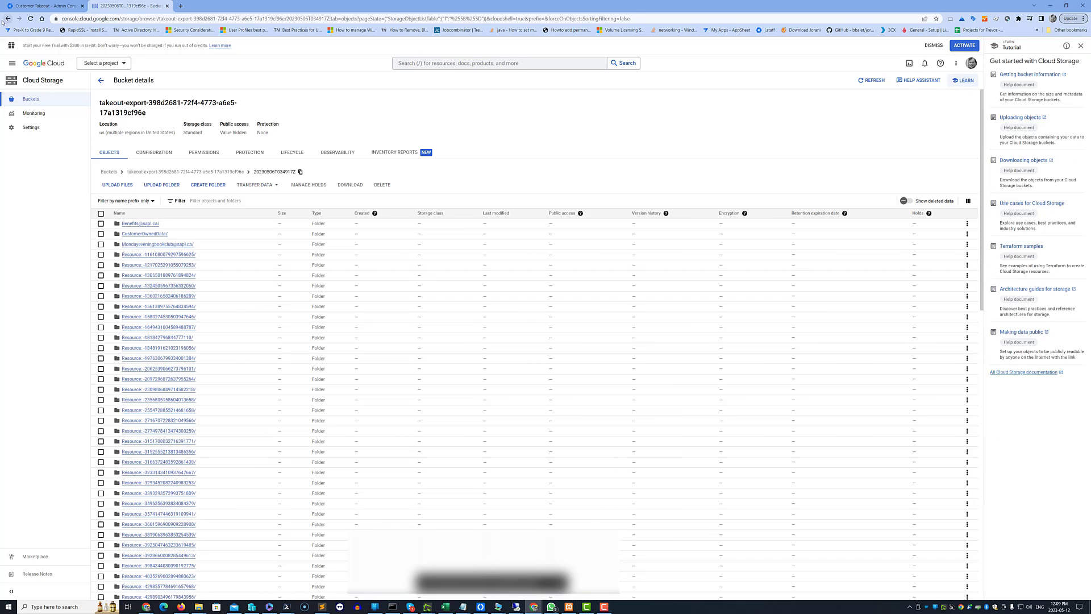
left_click(4, 19)
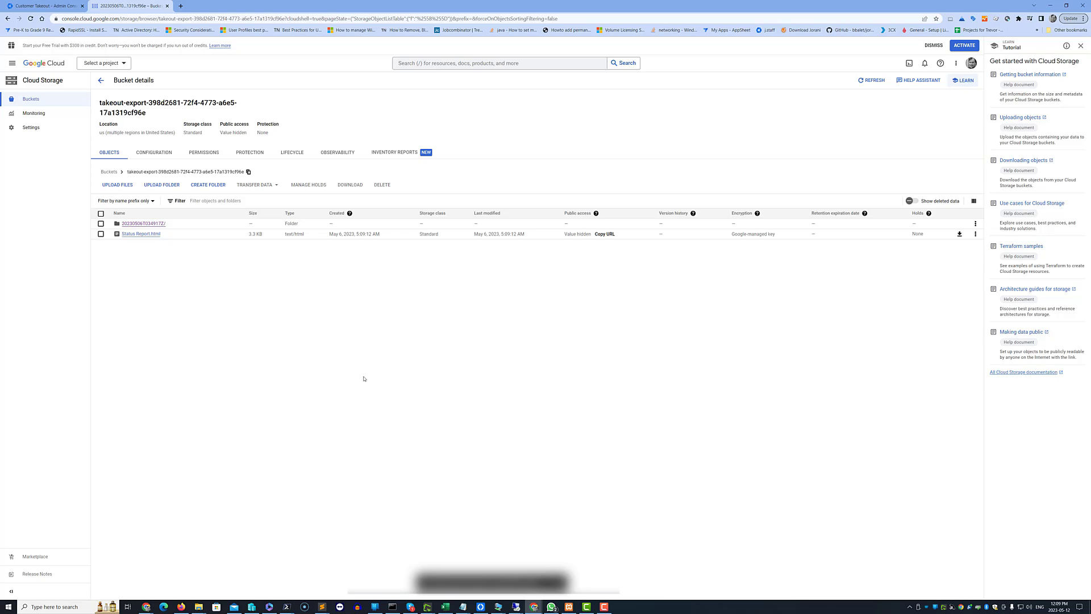
Open the gcloud CLI installation page at cloud.google.com/sdk/docs/install in a new browser tab.
left_click(181, 5)
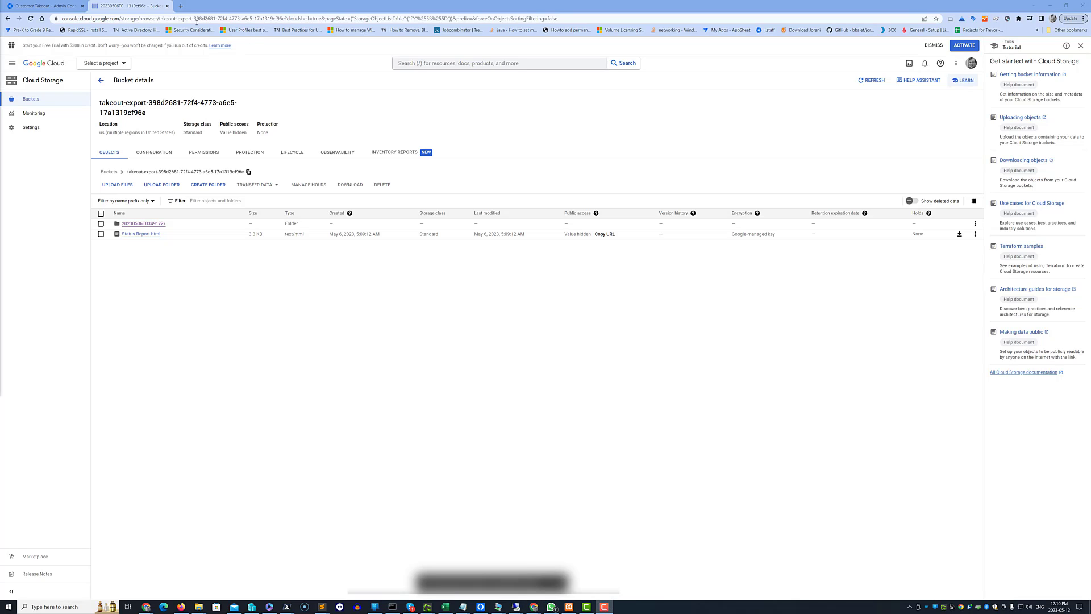
left_click(181, 6)
type("cloud.google.com/sdk/docs/install")
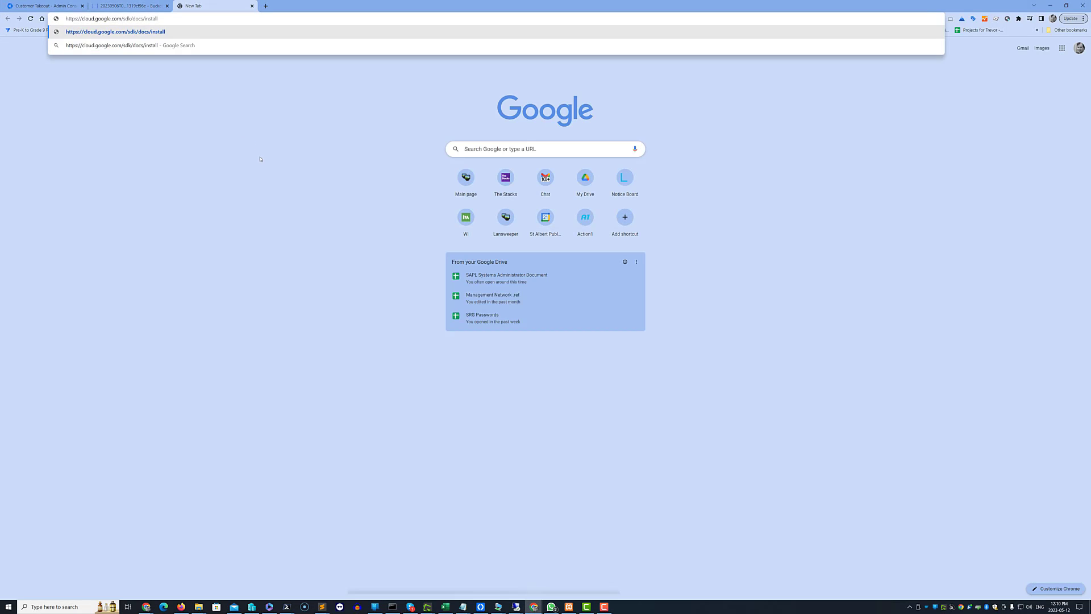
key("Return")
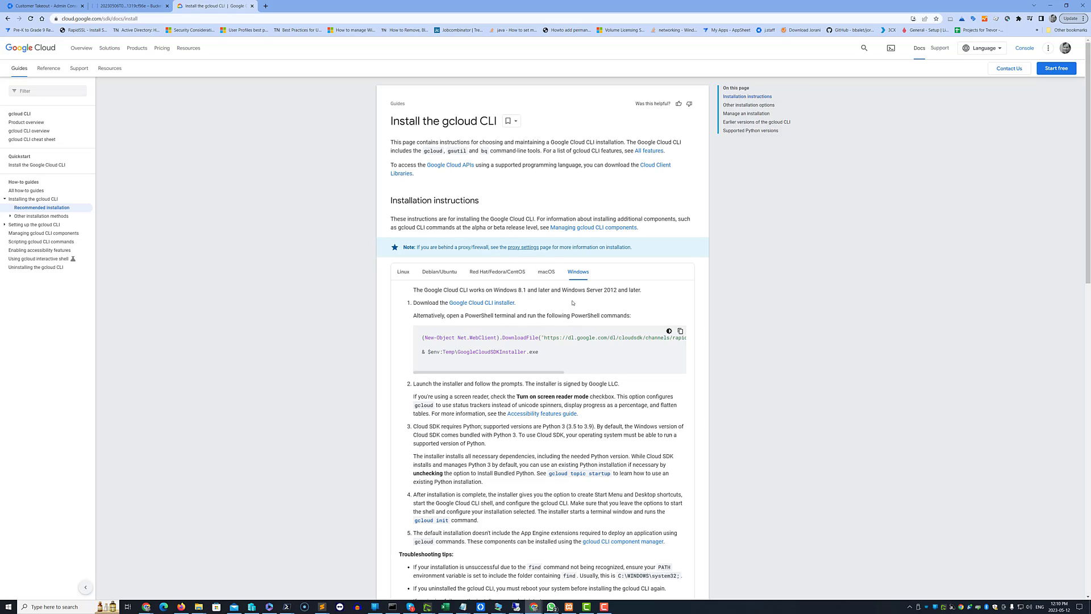
Download the Google Cloud CLI installer for Windows and run GoogleCloudSDKInstaller.exe as administrator from its download folder.
left_click(479, 307)
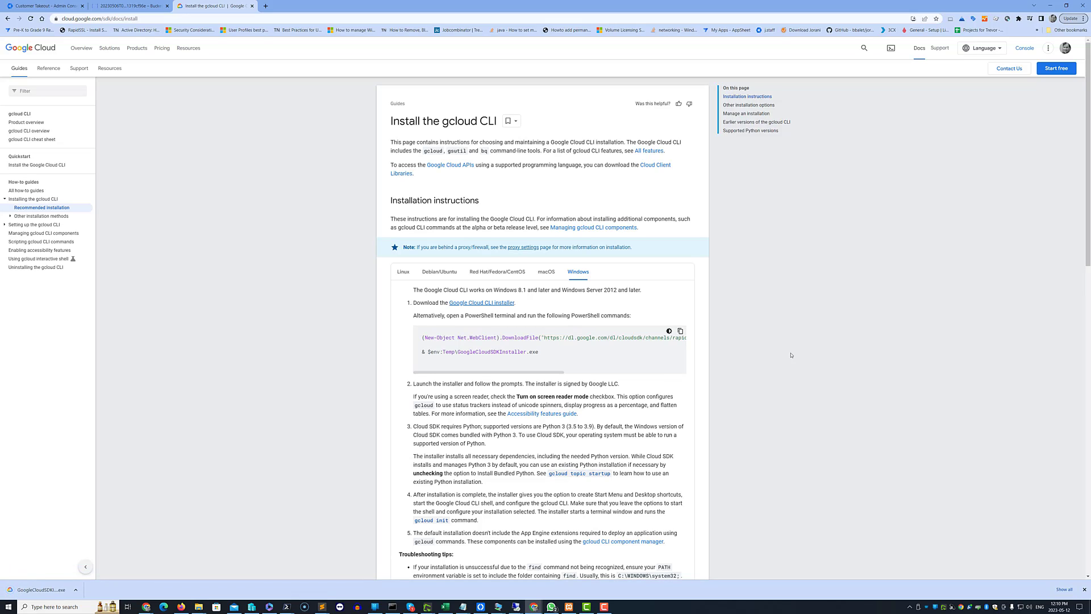
left_click(76, 590)
left_click(96, 566)
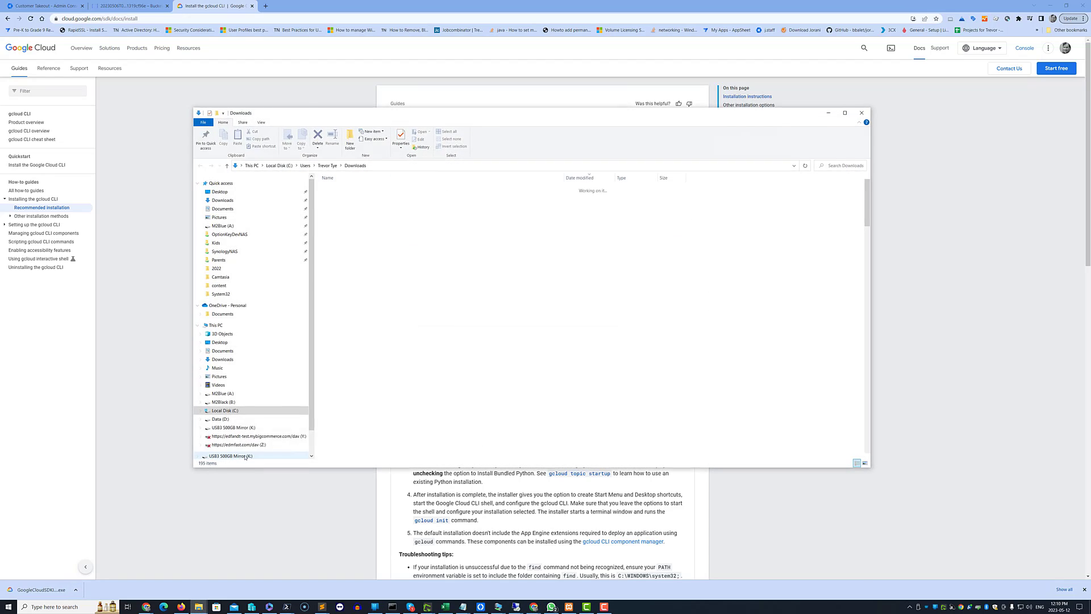
right_click(360, 198)
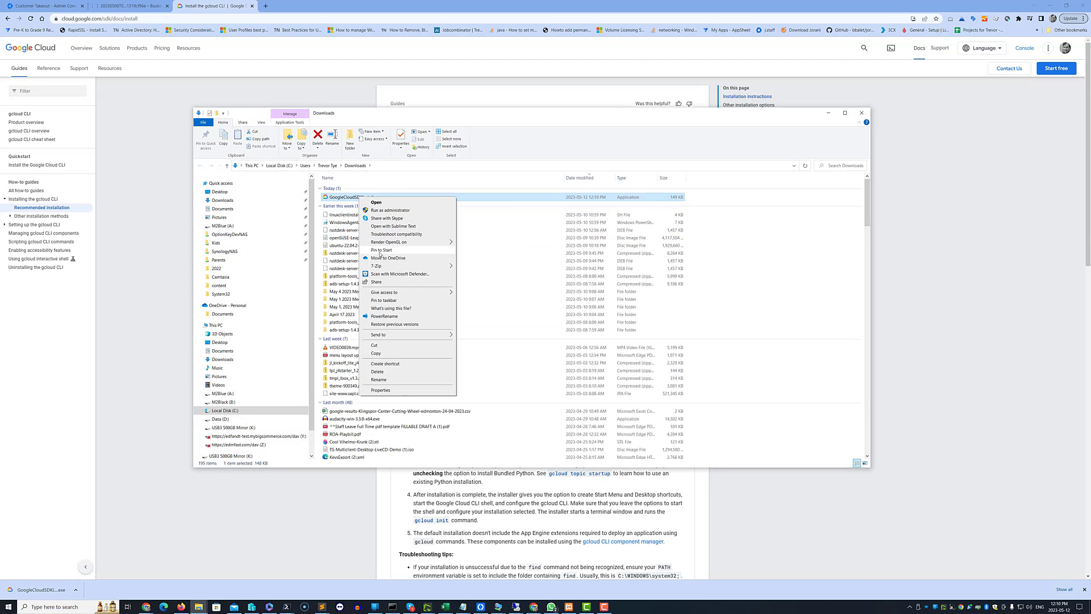
left_click(404, 211)
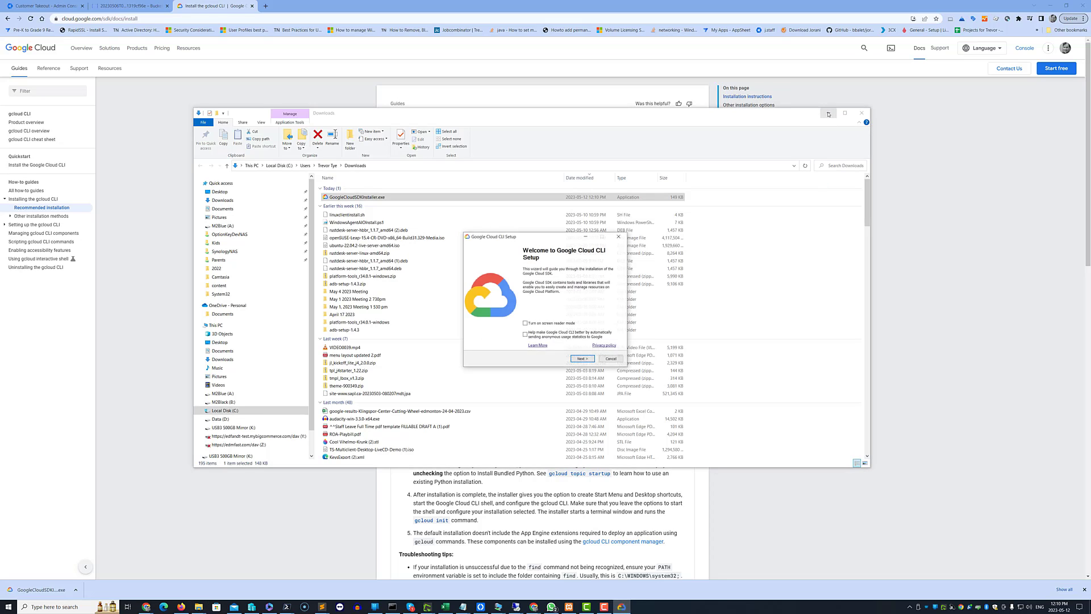
Start installing Google Cloud CLI for all users with the default destination folder and components, and close the Downloads window.
left_click(583, 359)
left_click(582, 359)
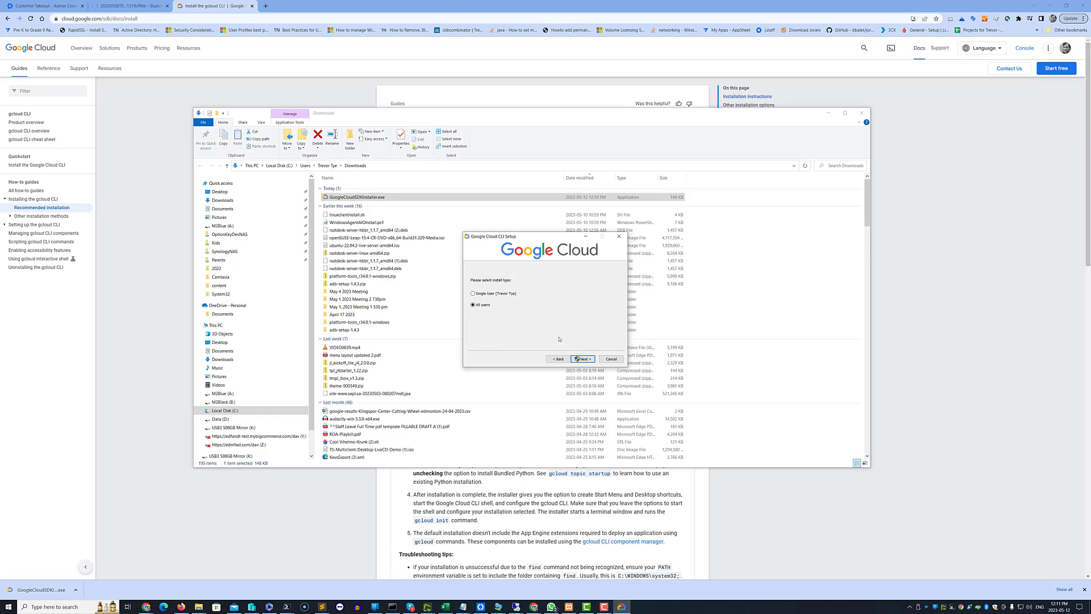
left_click(584, 360)
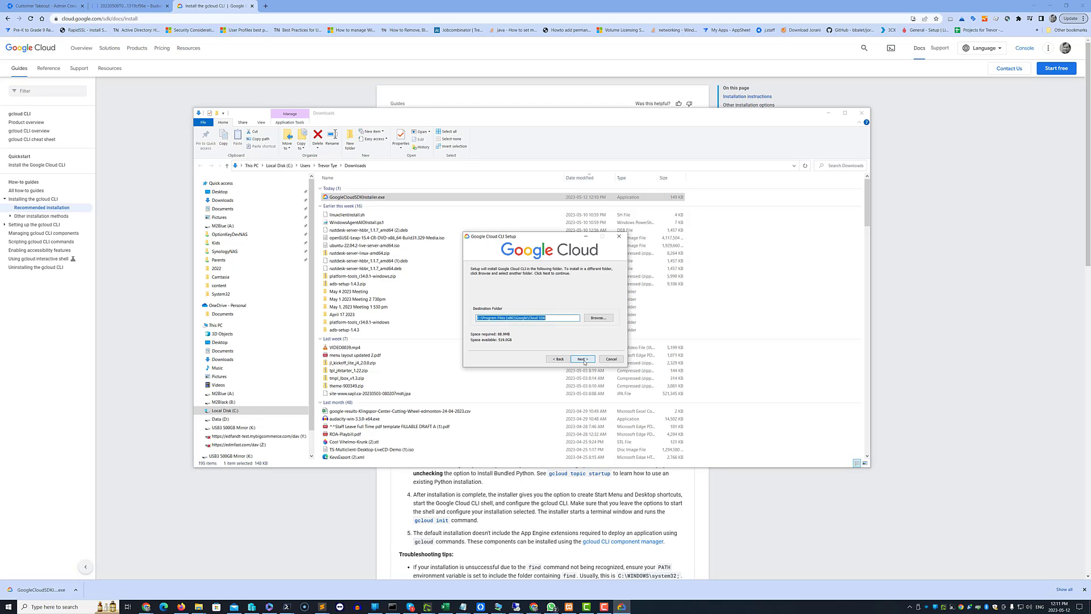
left_click(589, 360)
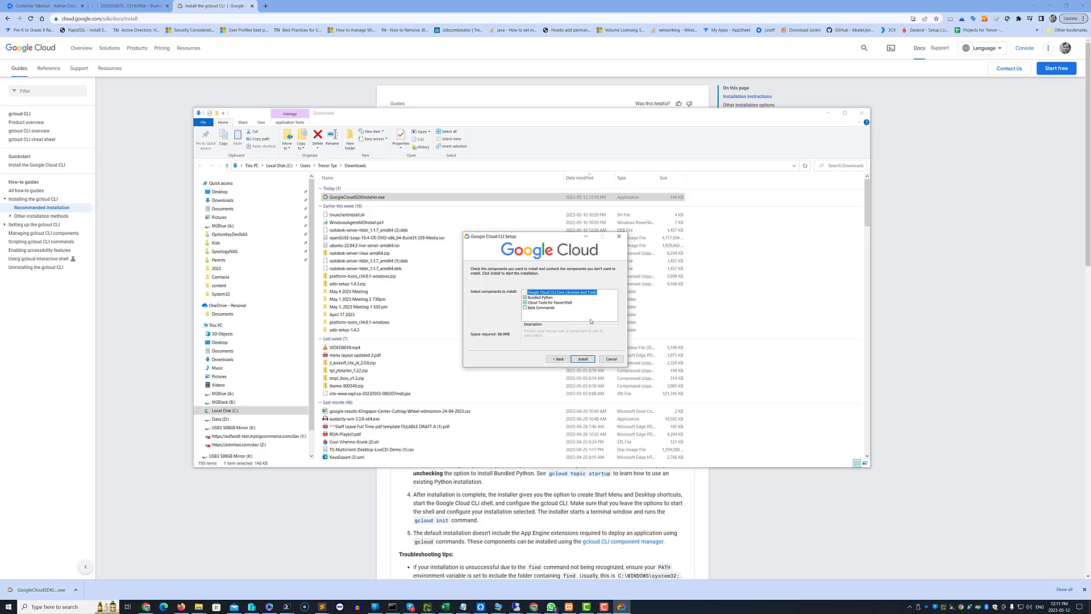
mouse_move(535, 303)
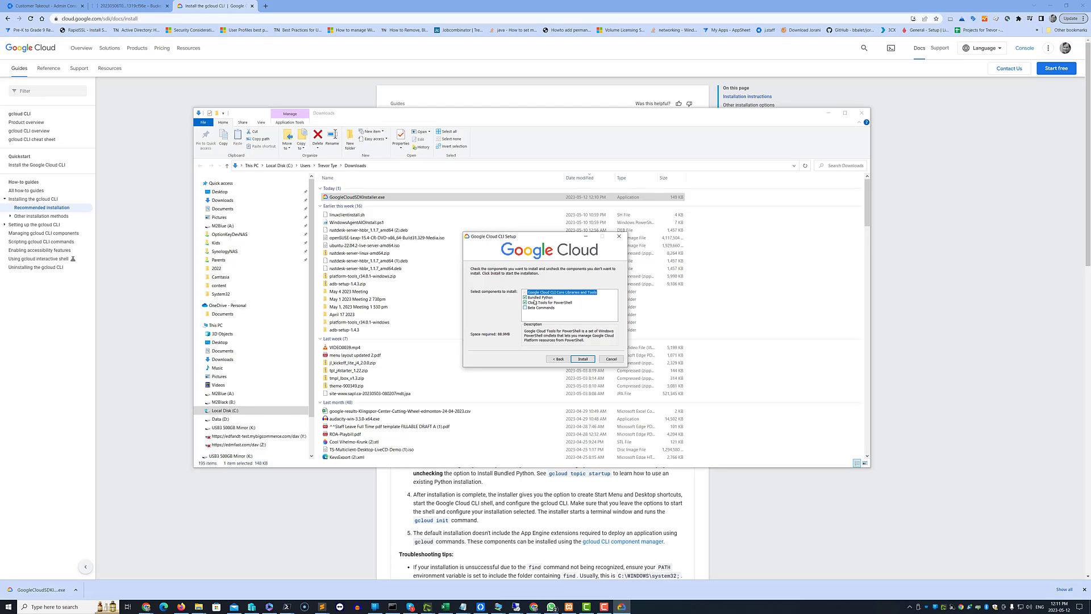
left_click(583, 359)
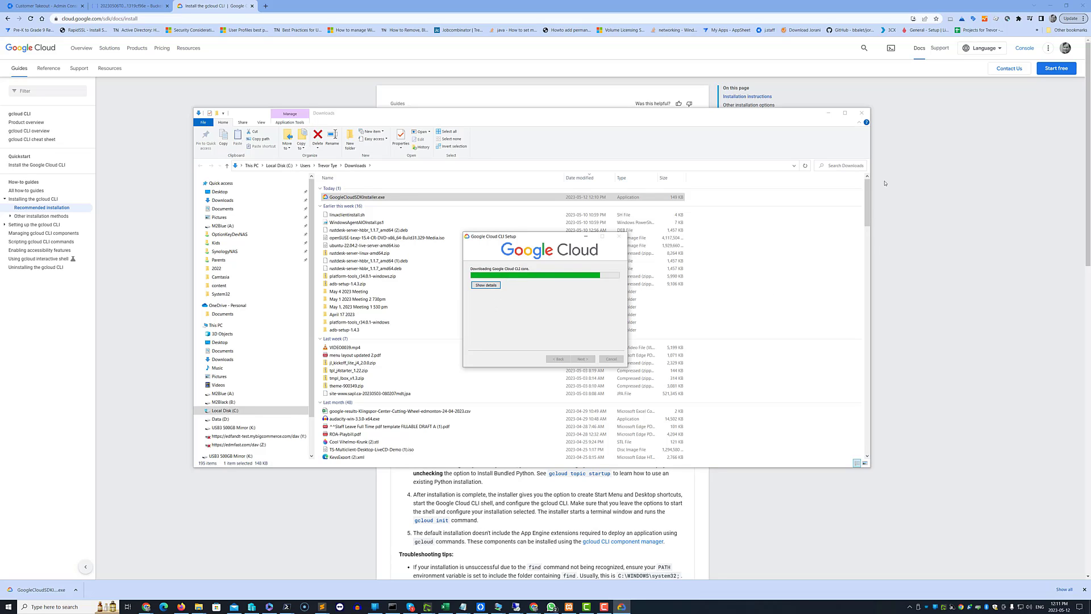
left_click(867, 113)
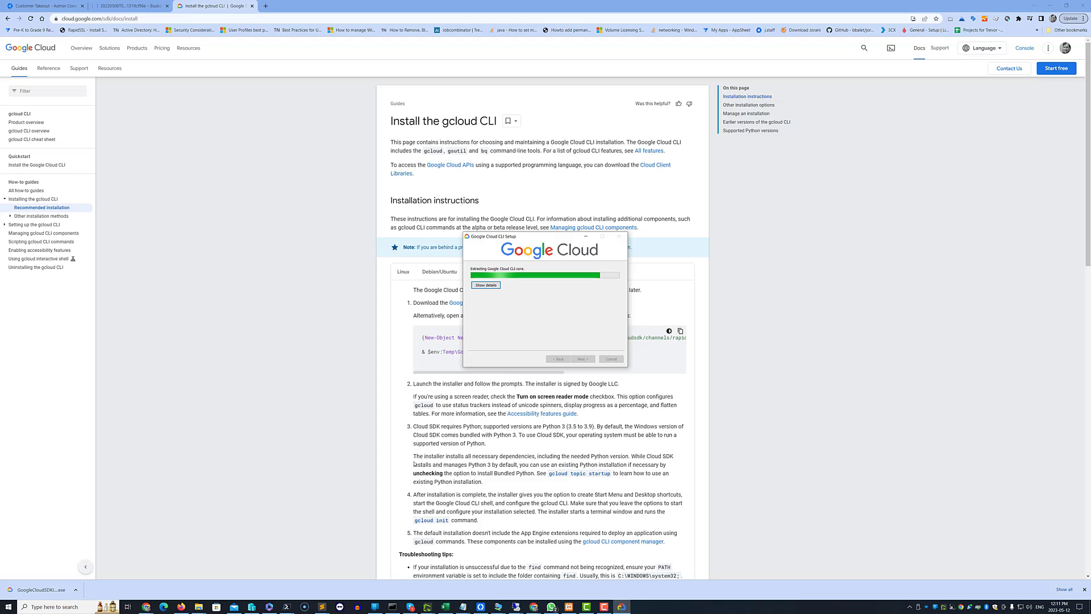
Create a folder named Google on the Data (D:) drive, check inside it, and close the File Explorer window.
left_click(199, 608)
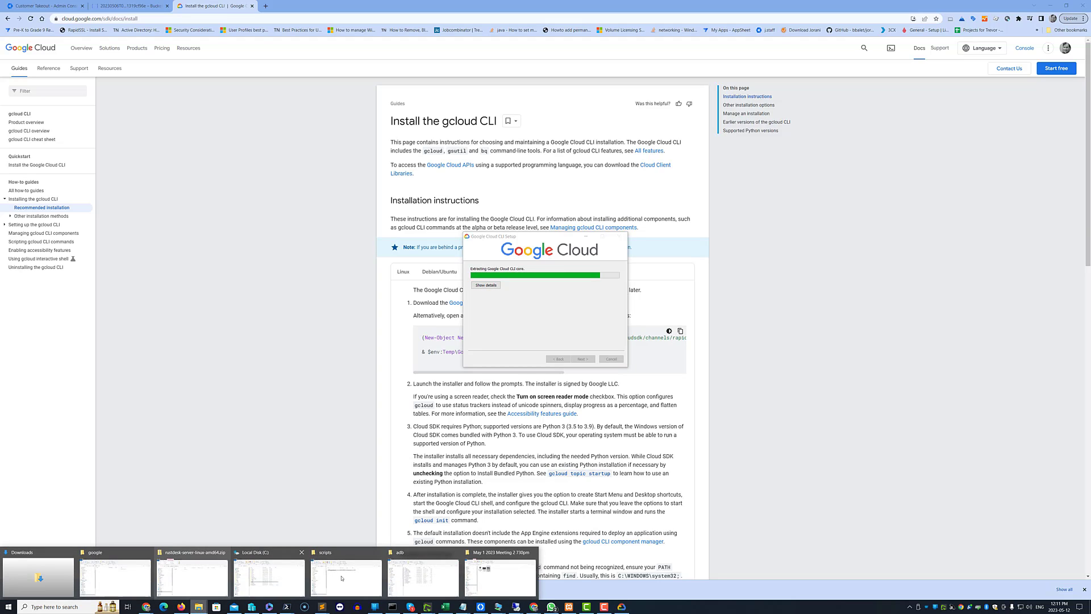
left_click(500, 575)
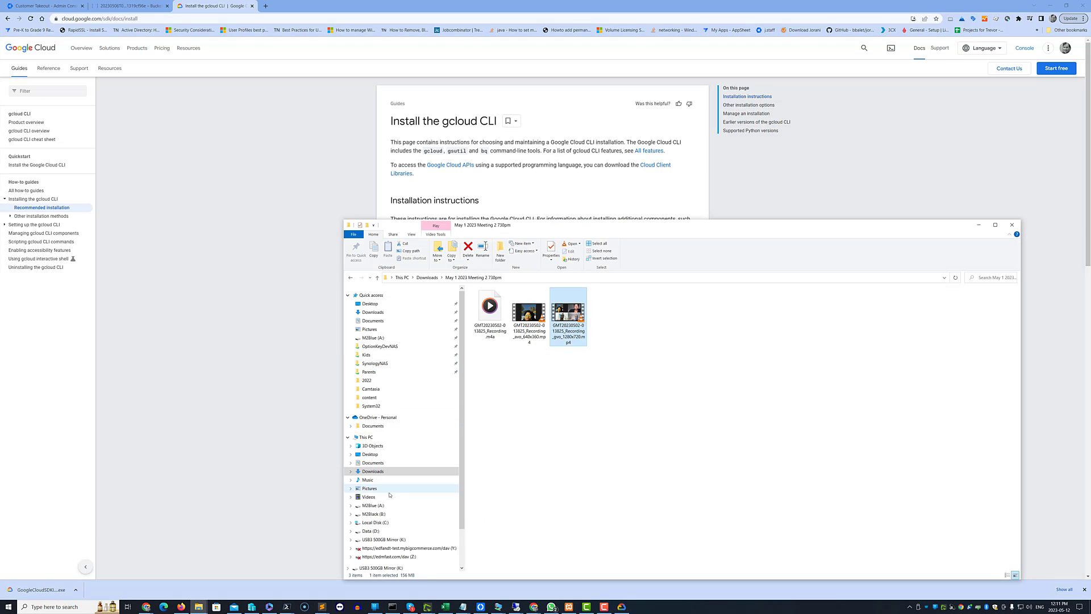
left_click(367, 437)
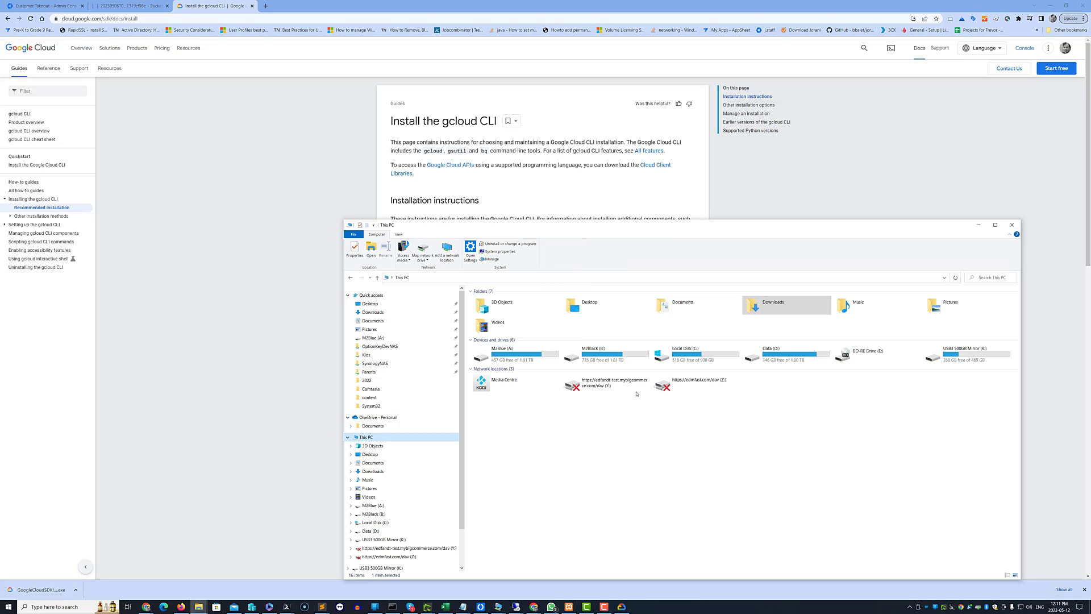
left_click(788, 362)
double_click(787, 362)
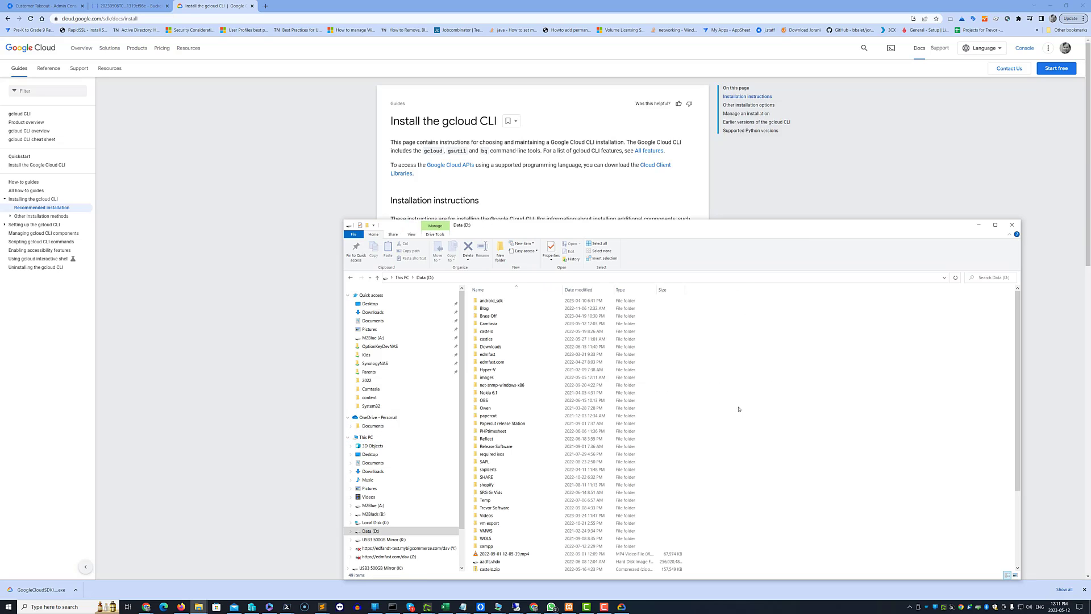
right_click(735, 373)
mouse_move(774, 472)
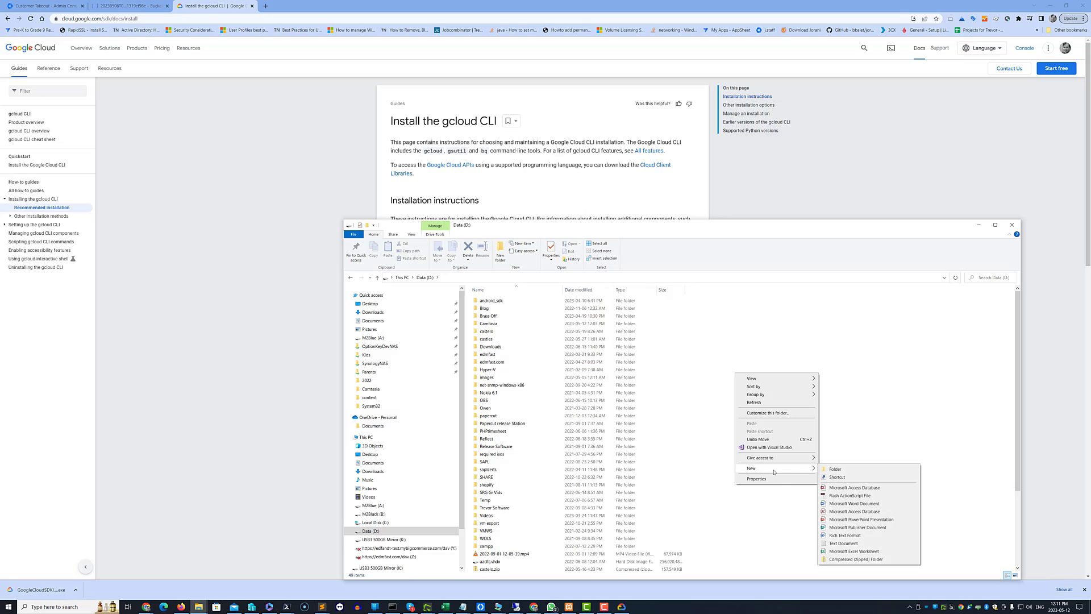
left_click(864, 470)
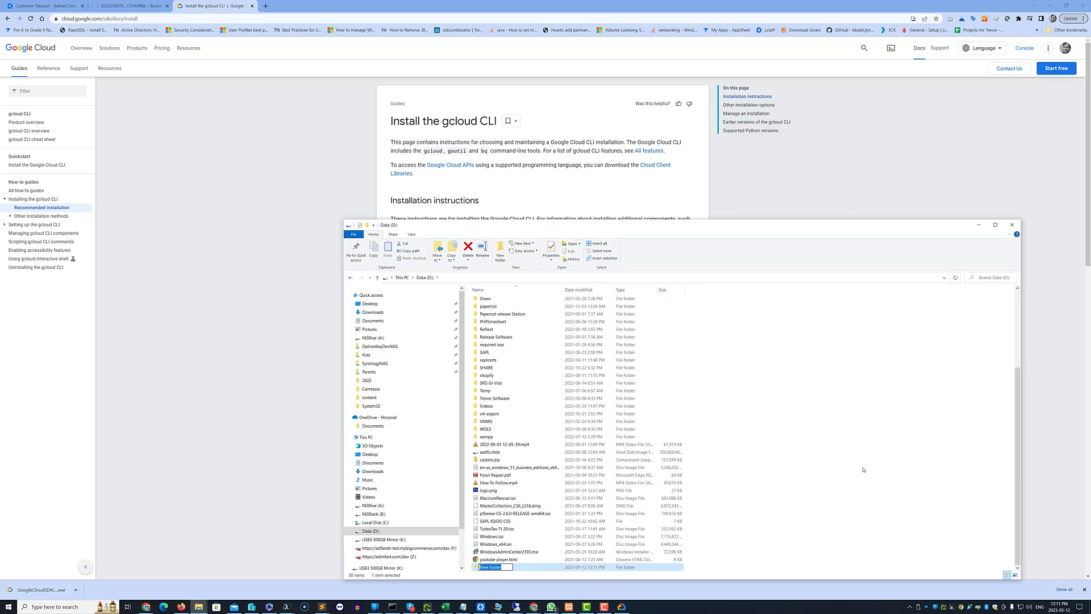
type("Google")
key("Return")
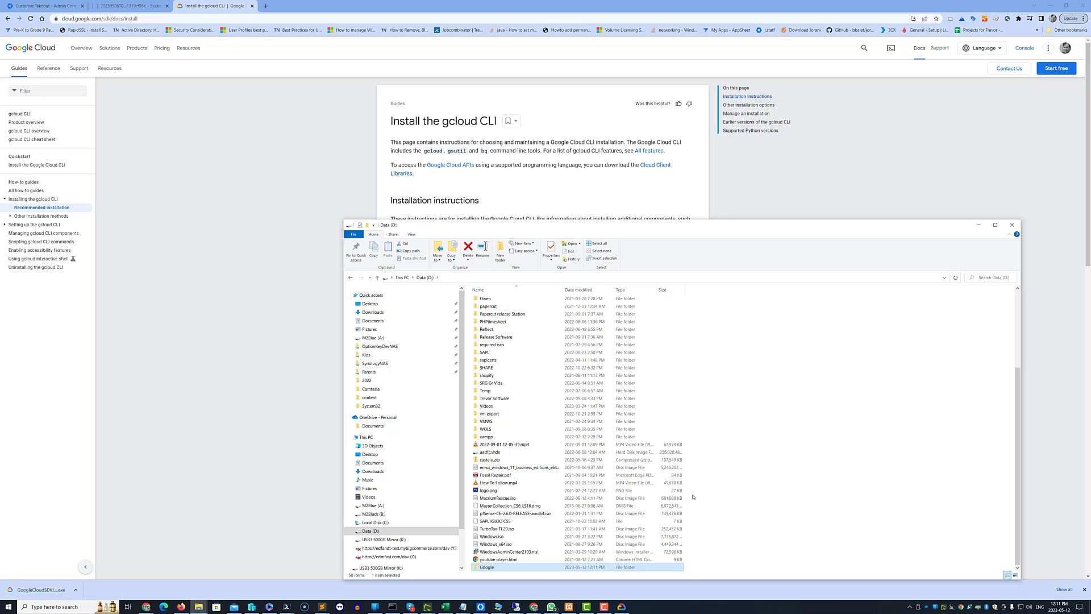
double_click(491, 567)
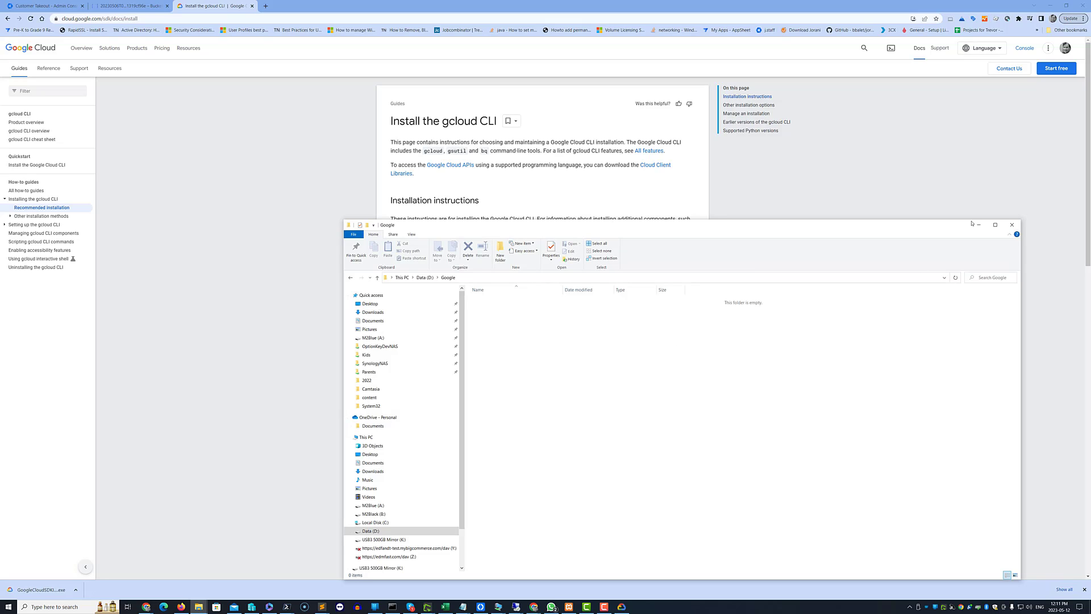
left_click(1012, 224)
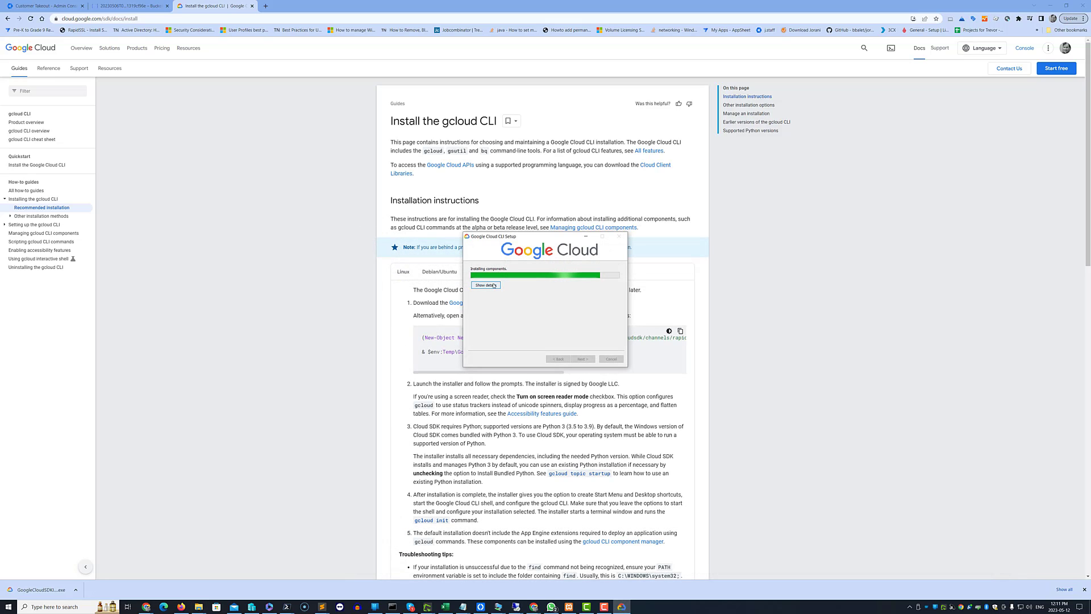
Show the installation details and finish Google Cloud CLI Setup with the shortcuts, SDK Shell start and gcloud init options kept enabled.
left_click(486, 285)
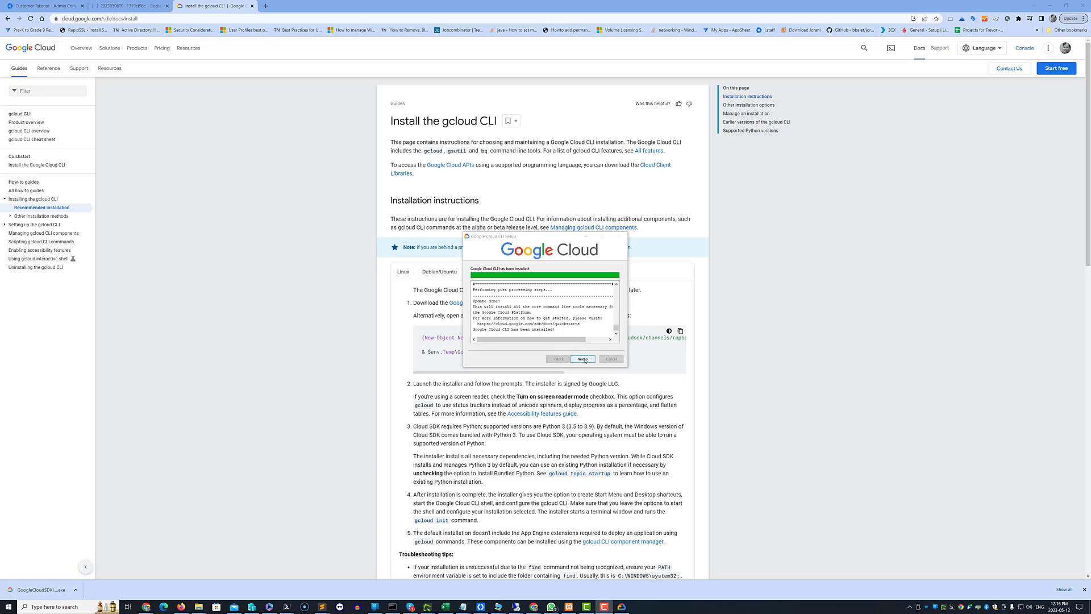
left_click(583, 360)
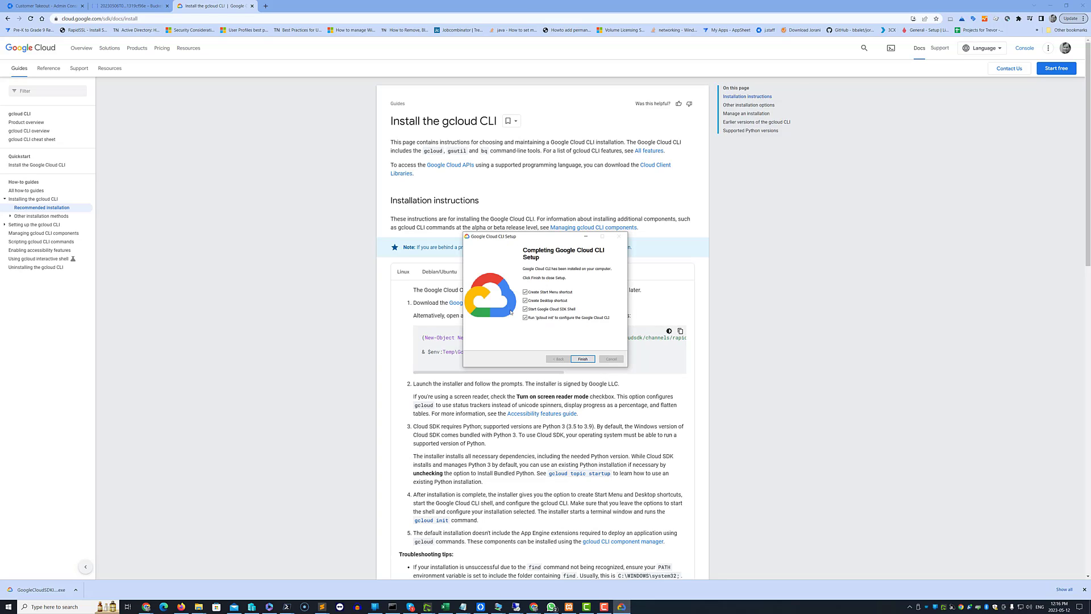
left_click(583, 359)
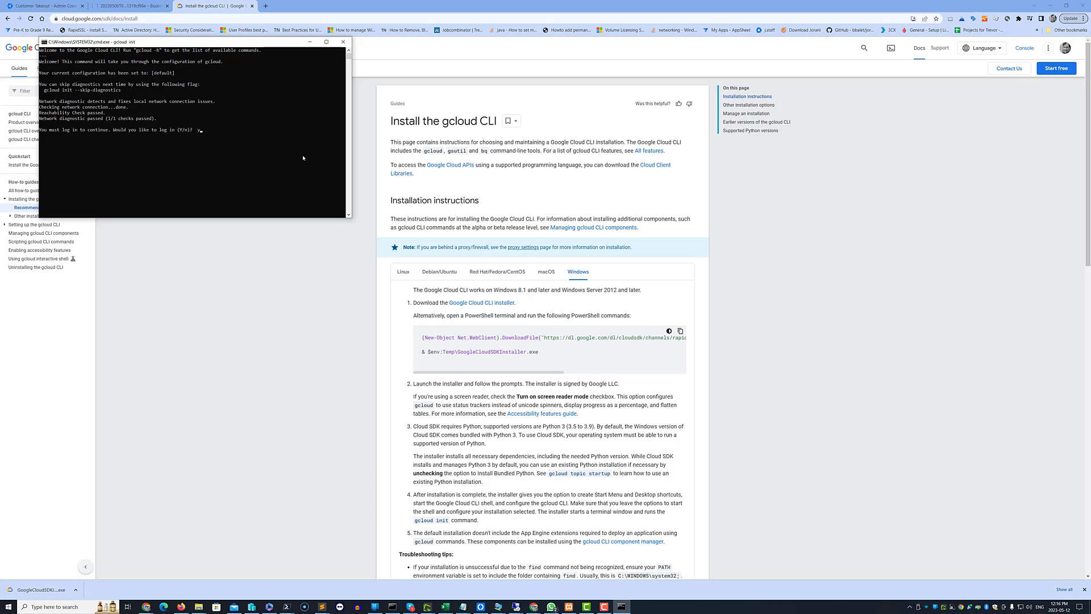
Answer y to the gcloud login prompt, authorize Google Cloud SDK with the first listed Google account, and bring up the Google Cloud SDK Shell.
key("Return")
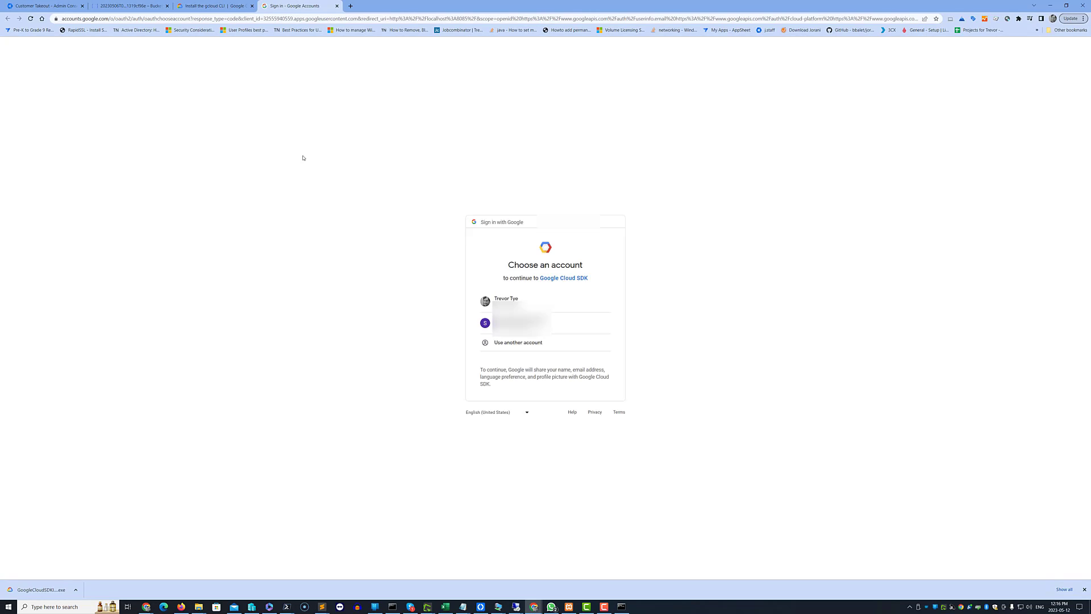
left_click(572, 302)
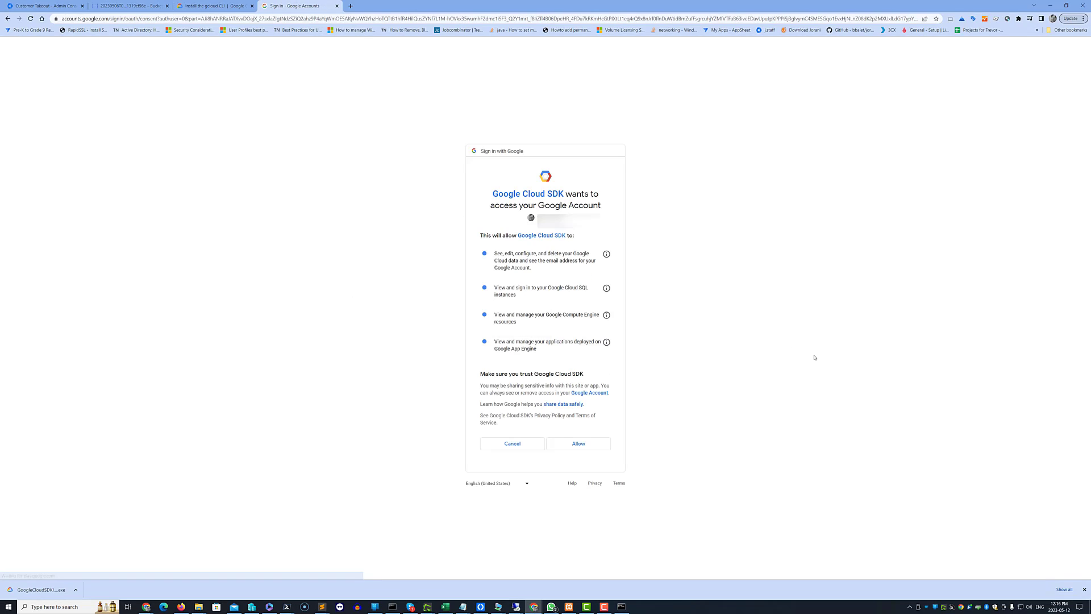
left_click(583, 447)
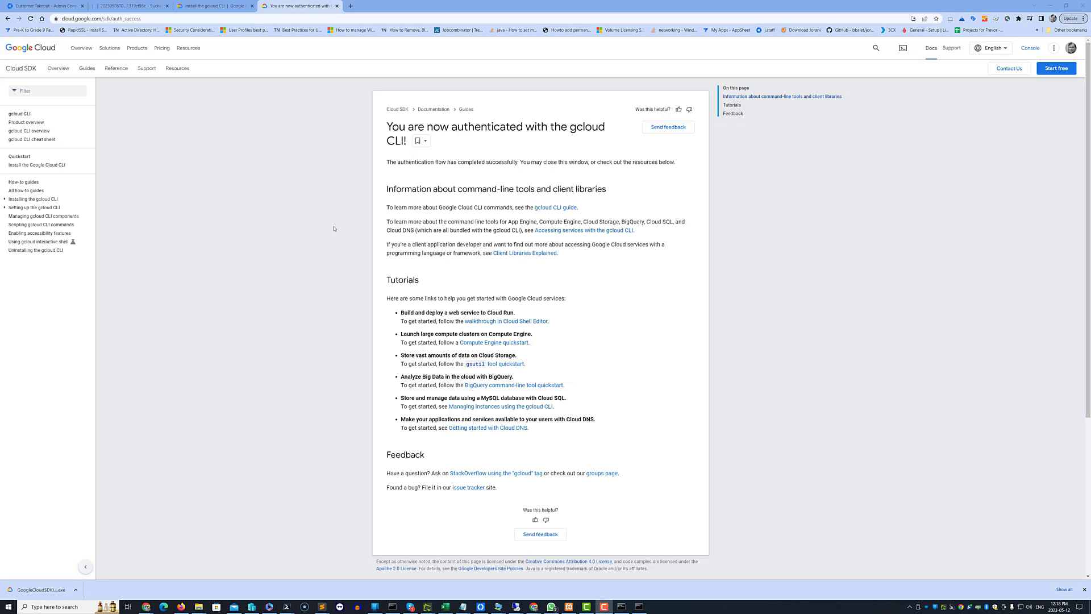
left_click(647, 608)
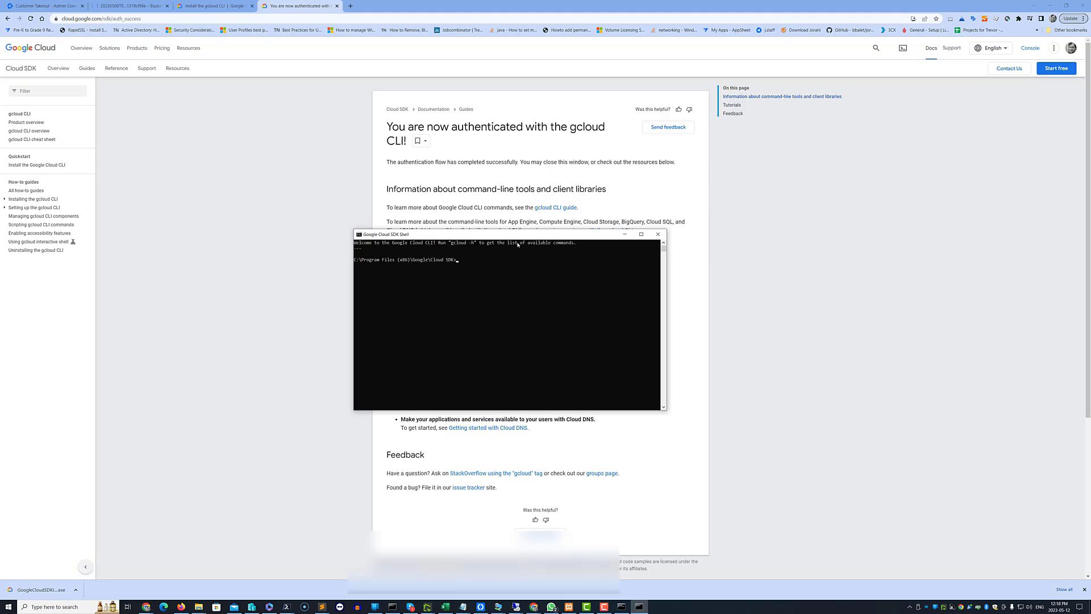
Select the 20230506T034917Z folder in the takeout-export bucket and copy the gsutil code for downloading it.
left_click(134, 5)
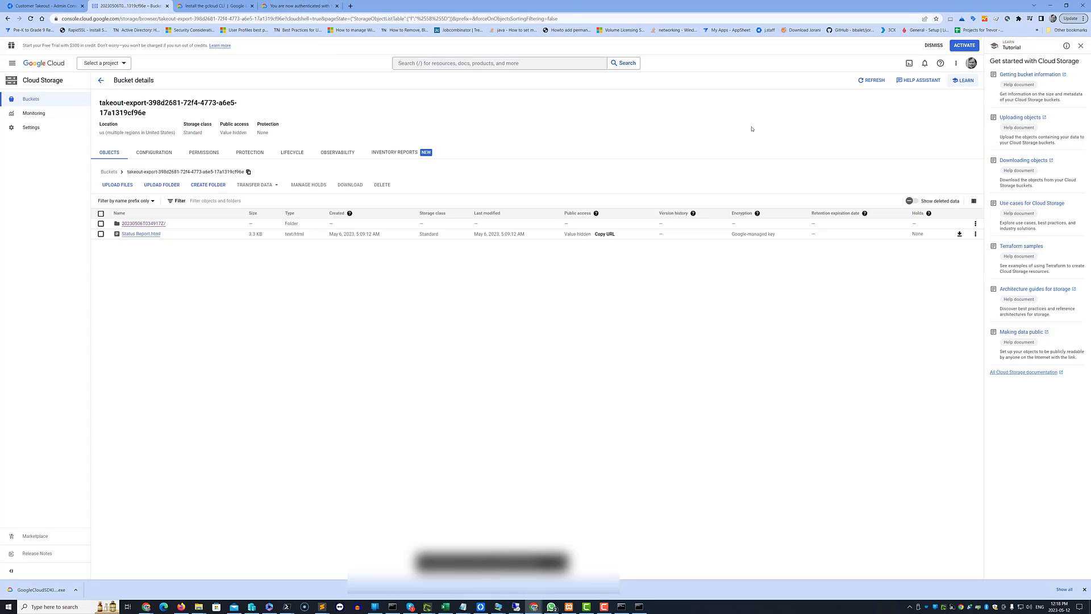
left_click(101, 224)
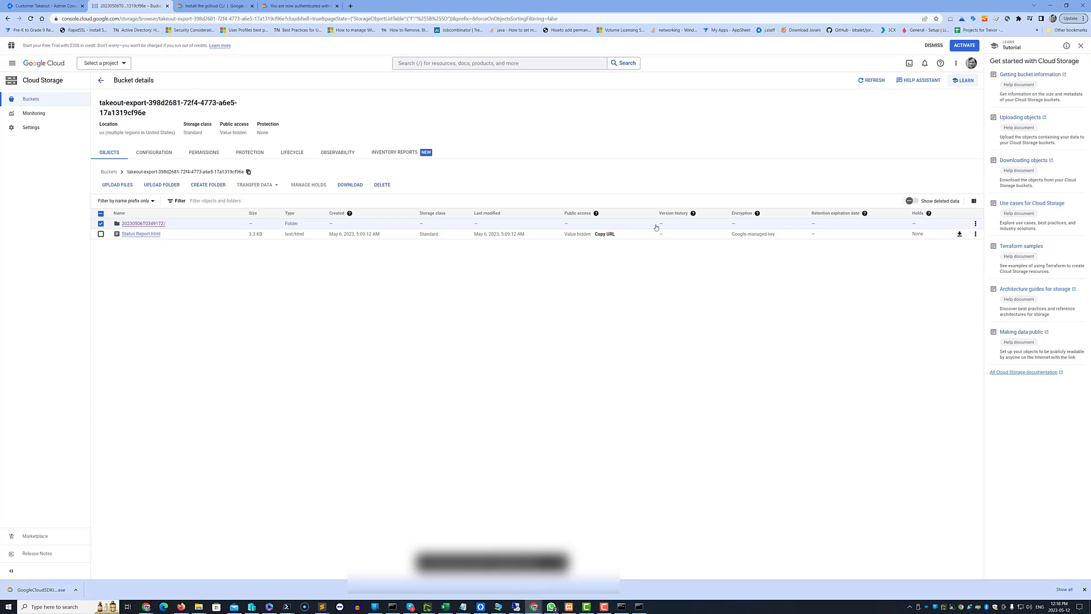
left_click(349, 186)
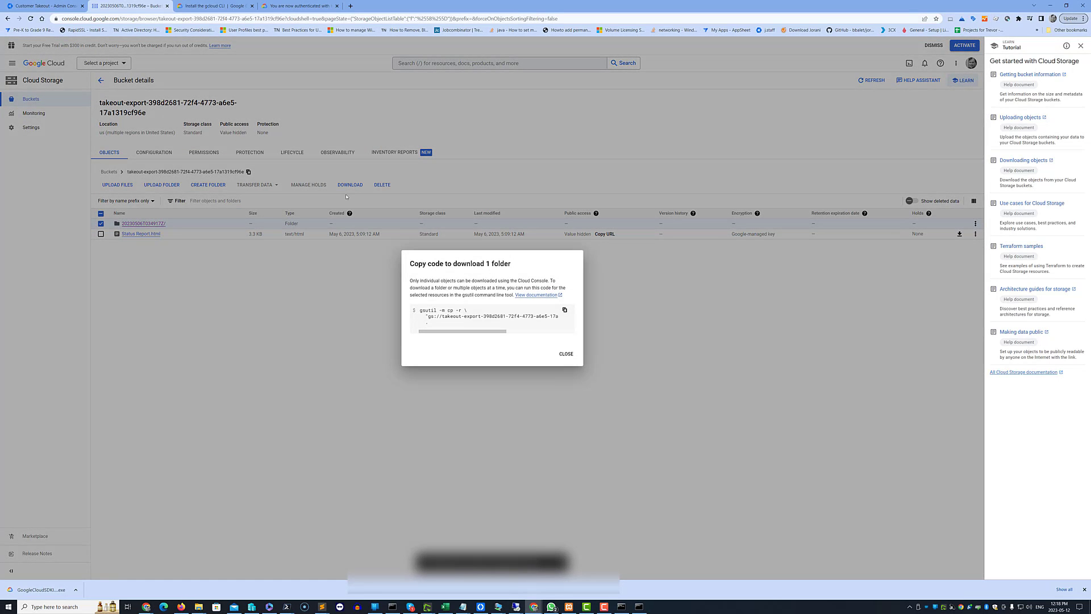
left_click(565, 311)
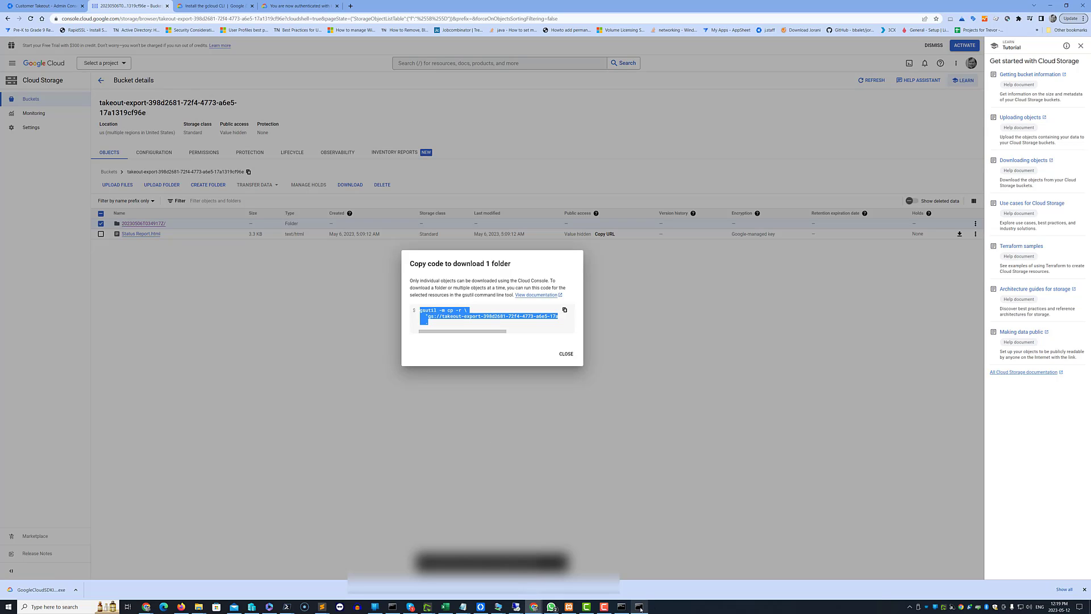
In the Google Cloud SDK Shell, switch to the D: drive and change into its Google folder.
mouse_move(639, 611)
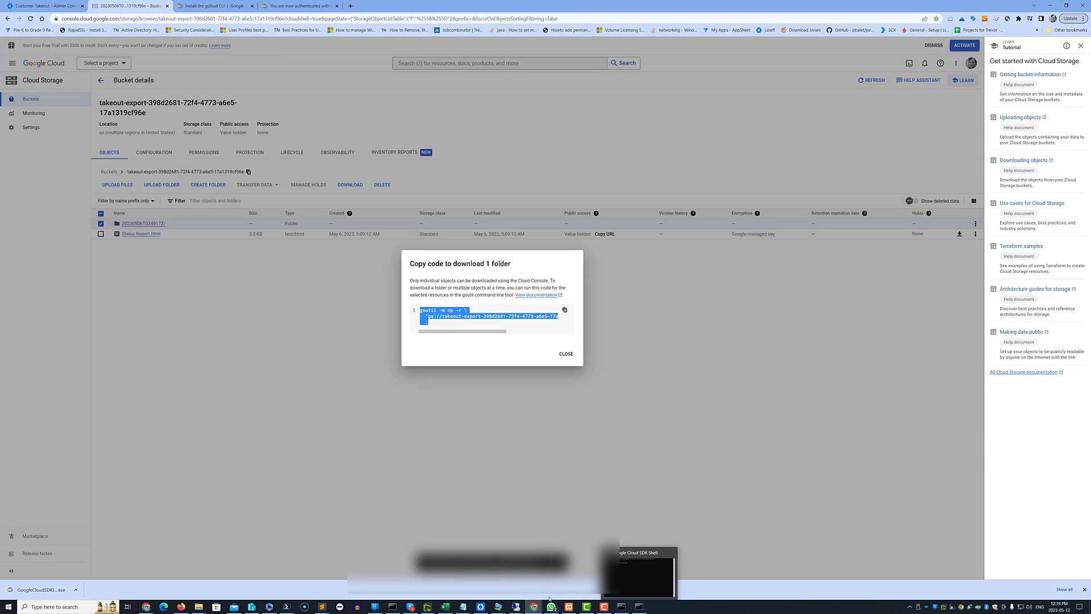
left_click(641, 609)
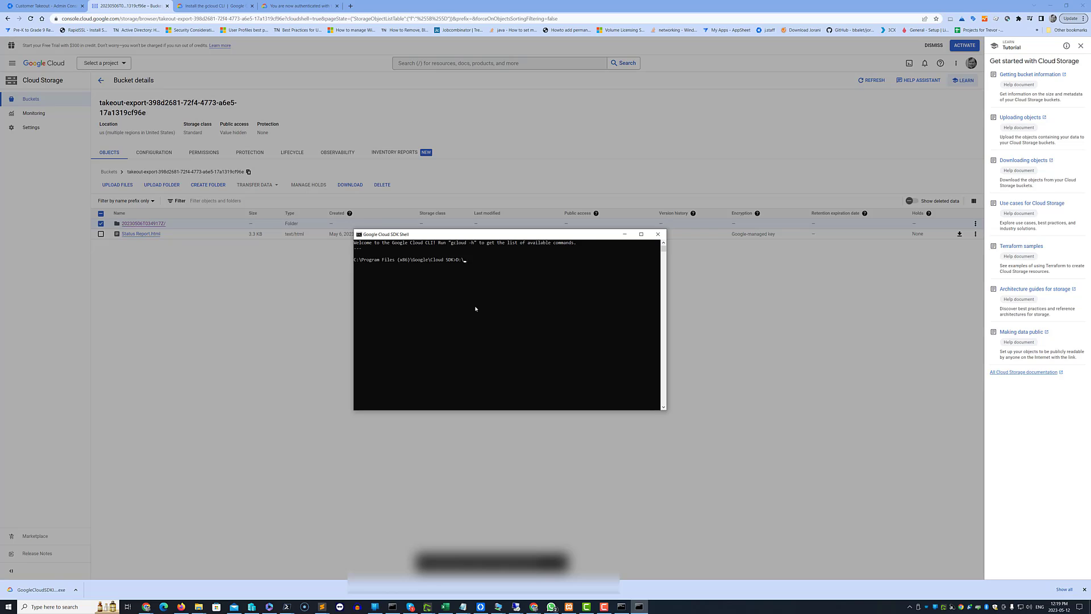
type("D:\\Google")
key("Return")
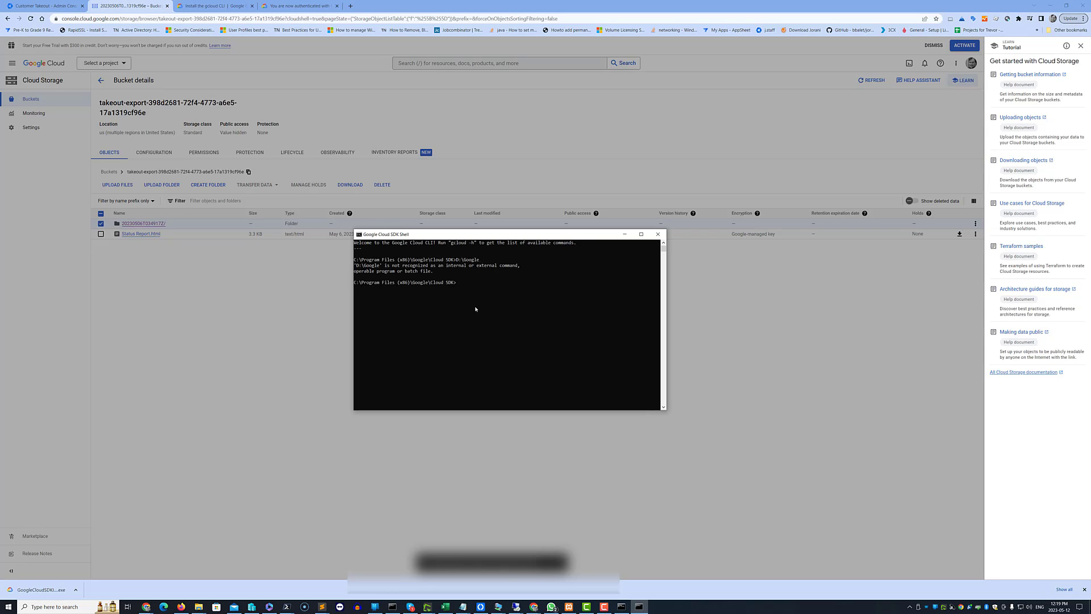
type("D:")
key("Return")
key("Return")
In Notepad, rewrite the copied code as one line: gsutil -m cp -r "gs://takeout-export-398d2681-72f4-4773-a6e5-17a1319cf96e/20230506T034917Z" "D:/Google/".
key("alt+Tab")
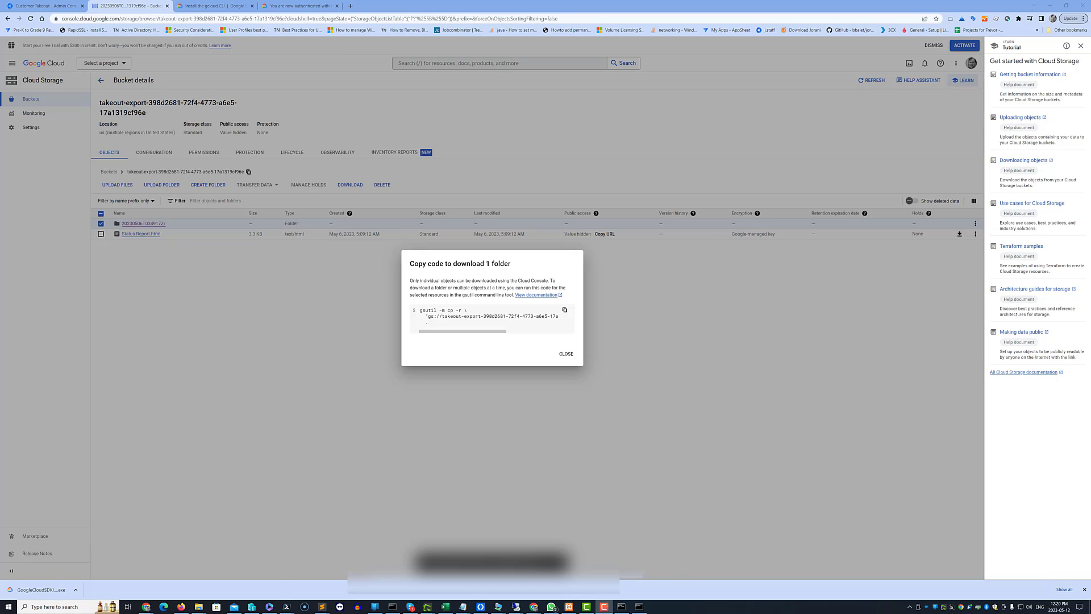
left_click_drag(0, 193, 518, 163)
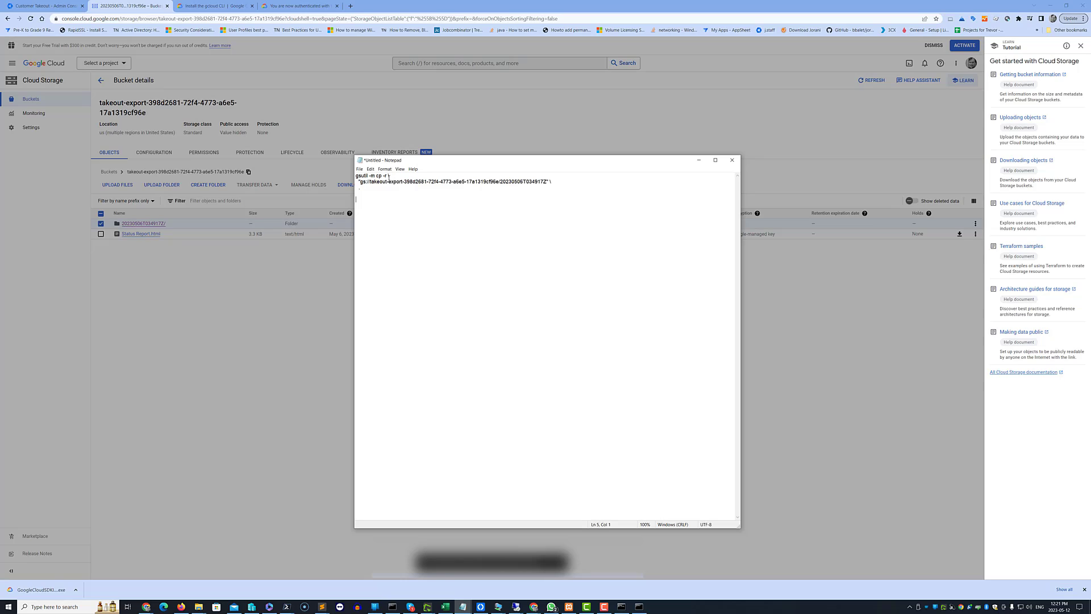
left_click(556, 184)
key("ctrl+a")
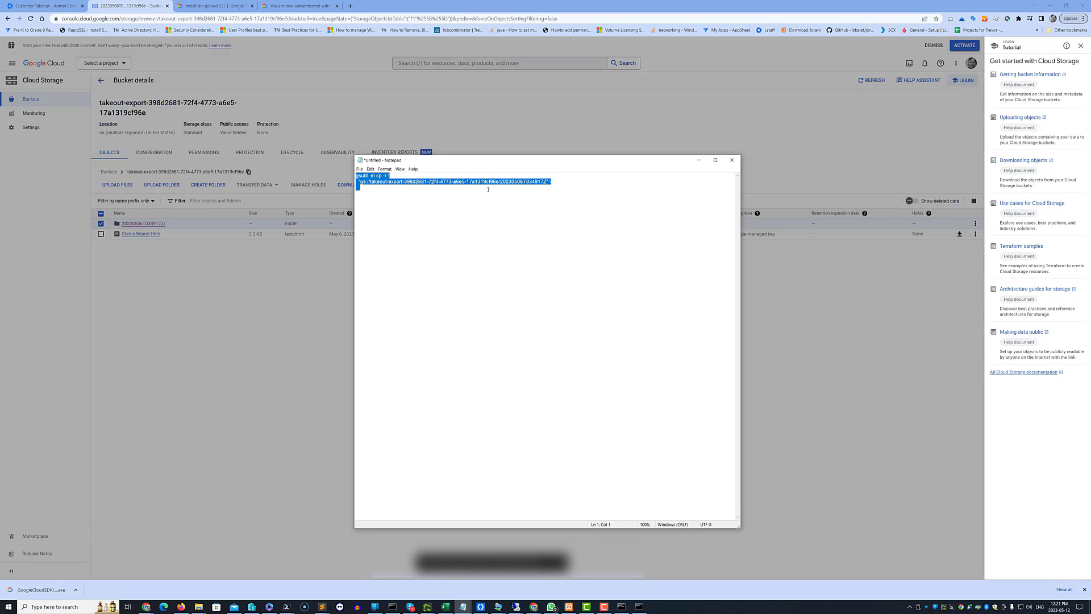
key("Down")
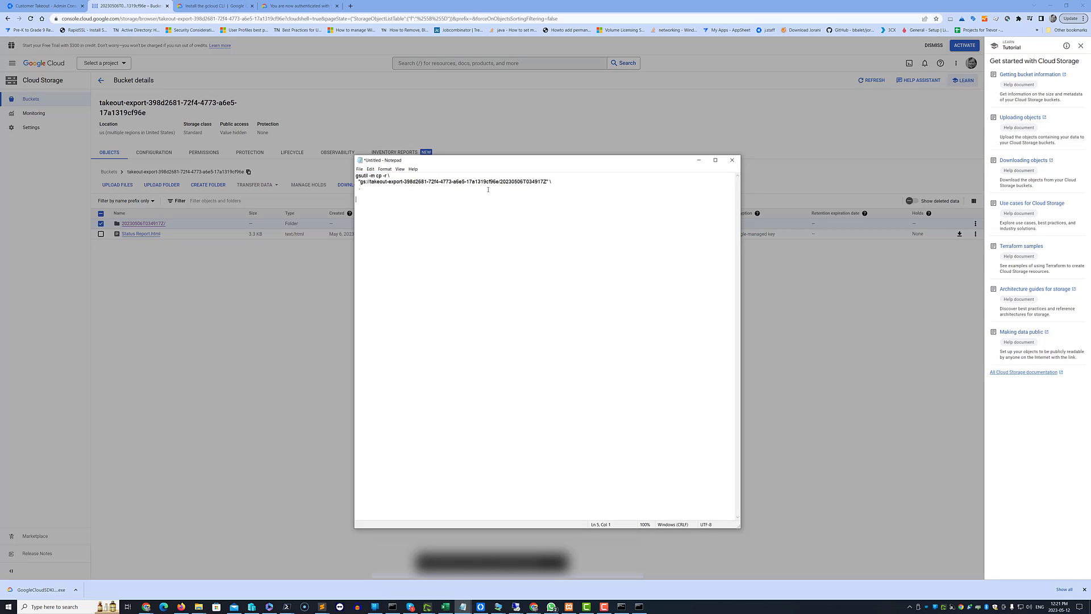
type("gsutil -m cp -r \"gs://takeout-export-398d2681-72f4-4773-a6e5-17a1319cf96e/20230506T034917Z\" \"D:/Google/\"")
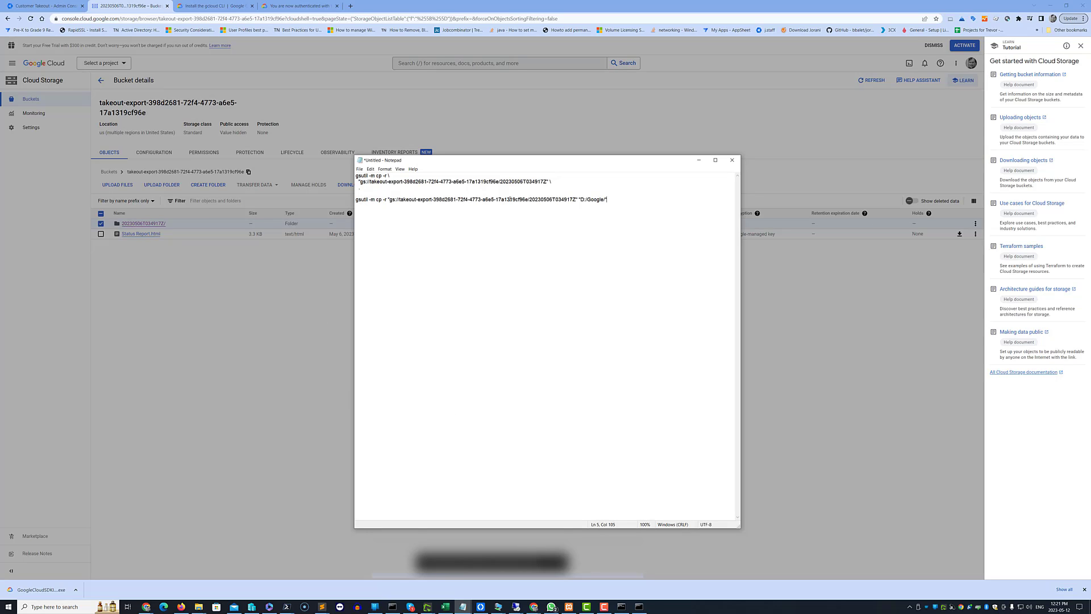
Copy the one-line gsutil command from Notepad and run it in the Google Cloud SDK Shell.
left_click_drag(607, 200, 356, 205)
key("ctrl+c")
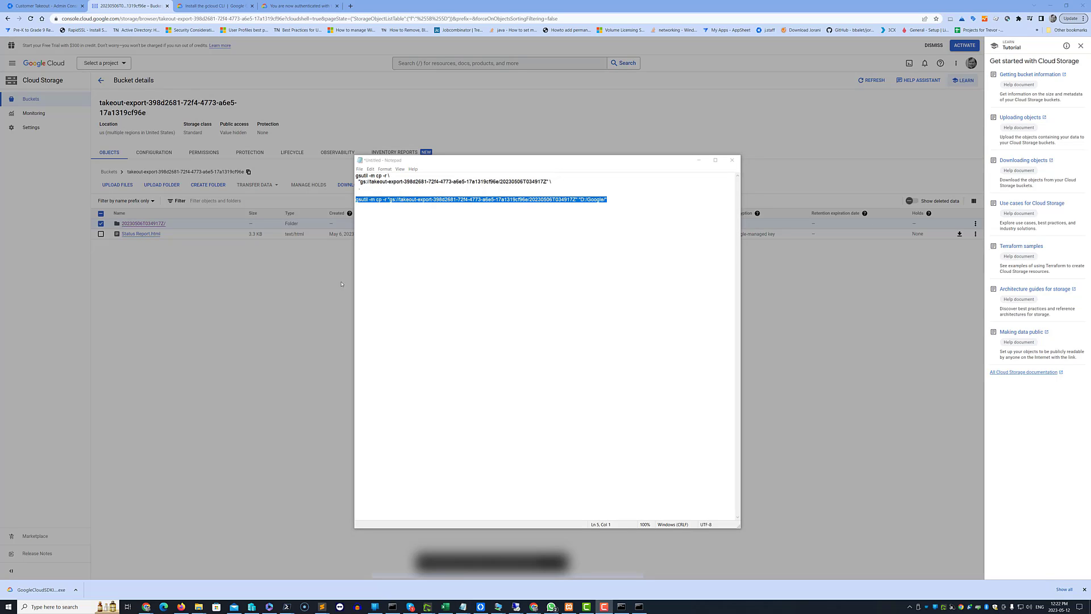
left_click(639, 606)
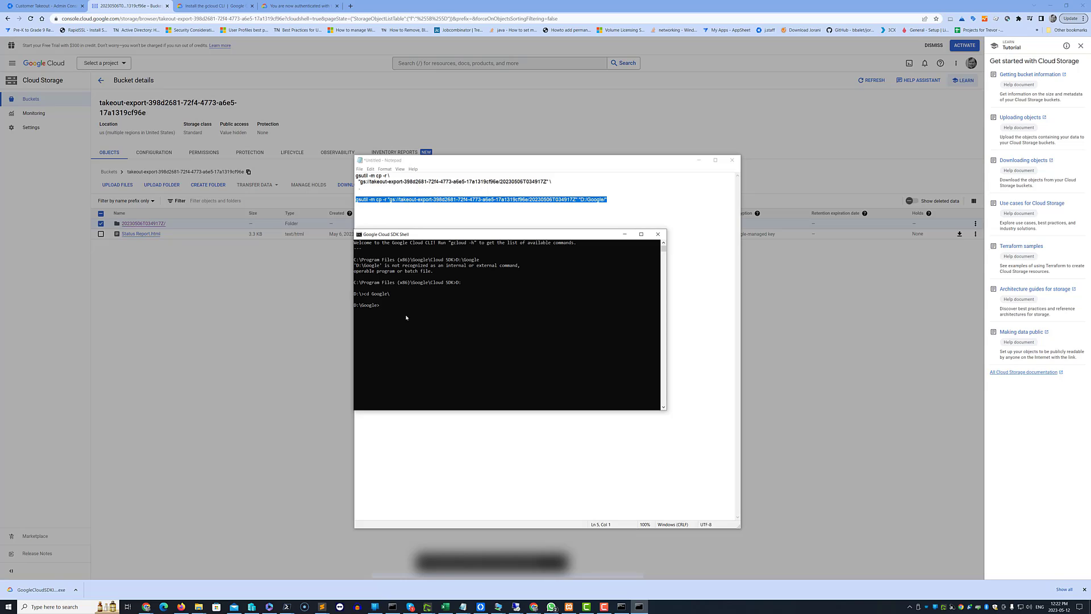
key("ctrl+v")
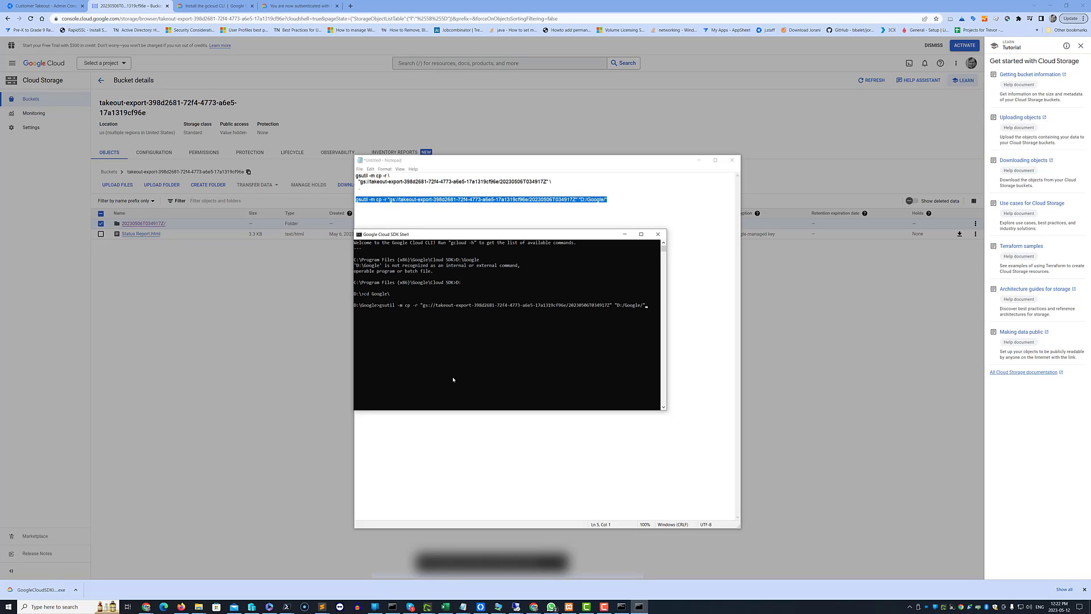
key("Return")
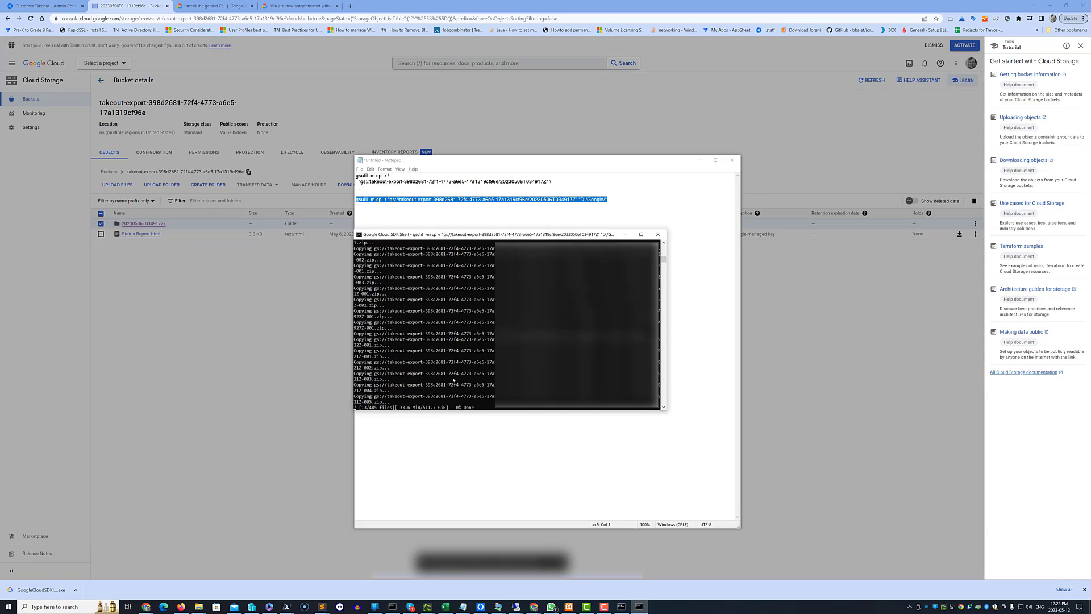
Check the downloaded contents of D:\Google\20230506T034917Z in File Explorer and close the window.
left_click(196, 603)
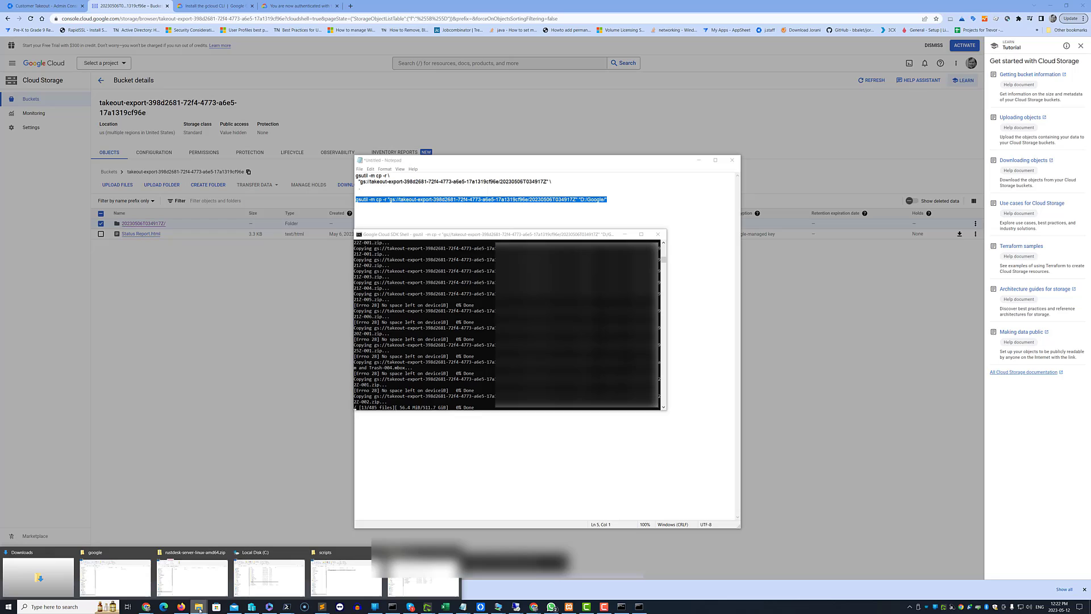
left_click(103, 568)
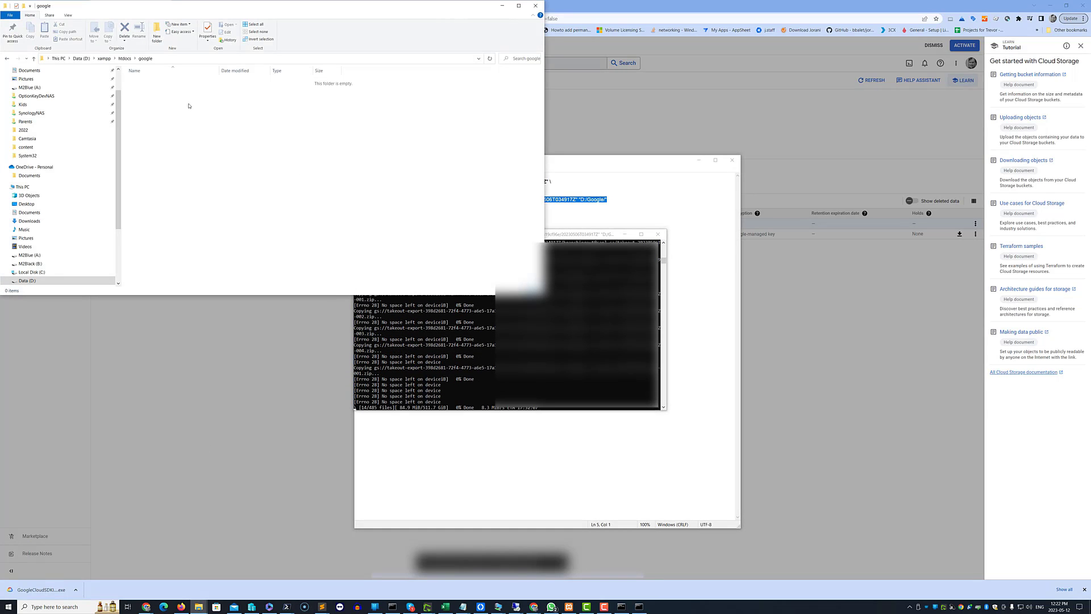
left_click(82, 58)
scroll(168, 270, "down", 6)
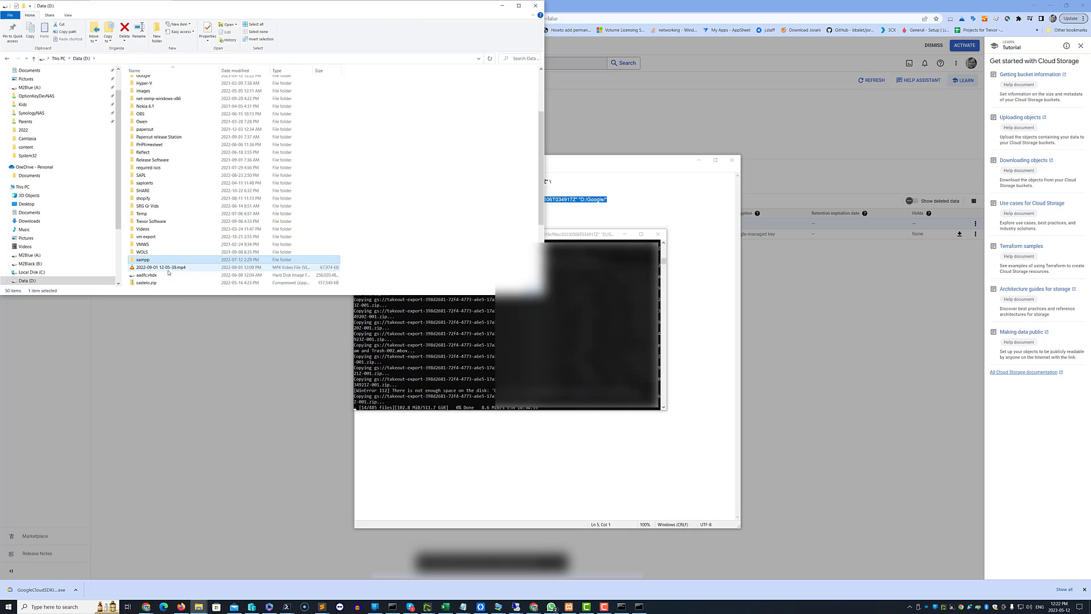
key("g")
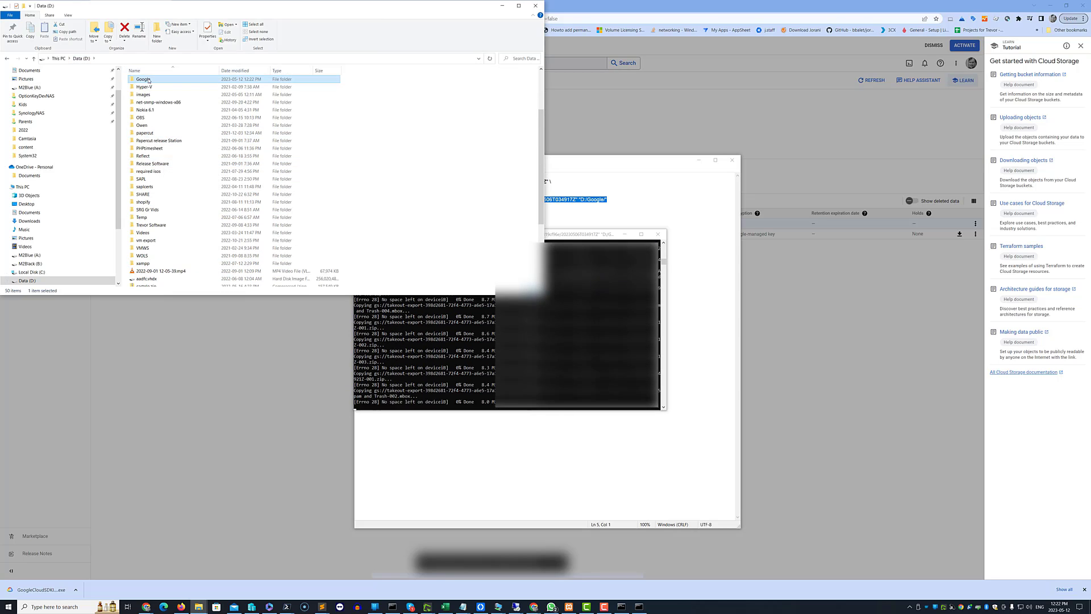
key("Return")
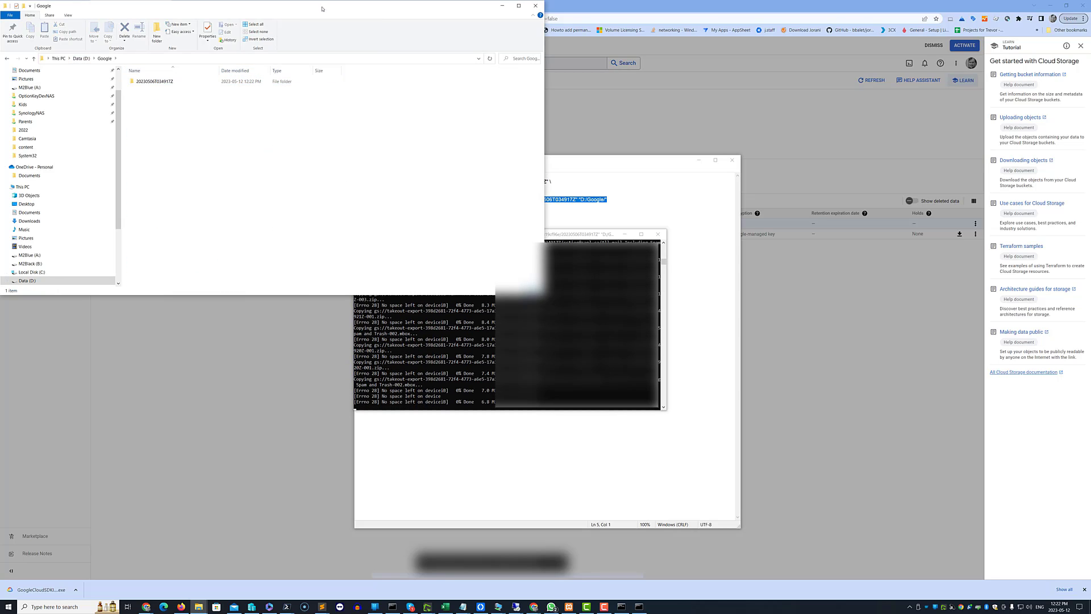
left_click_drag(321, 8, 491, 177)
left_click(330, 252)
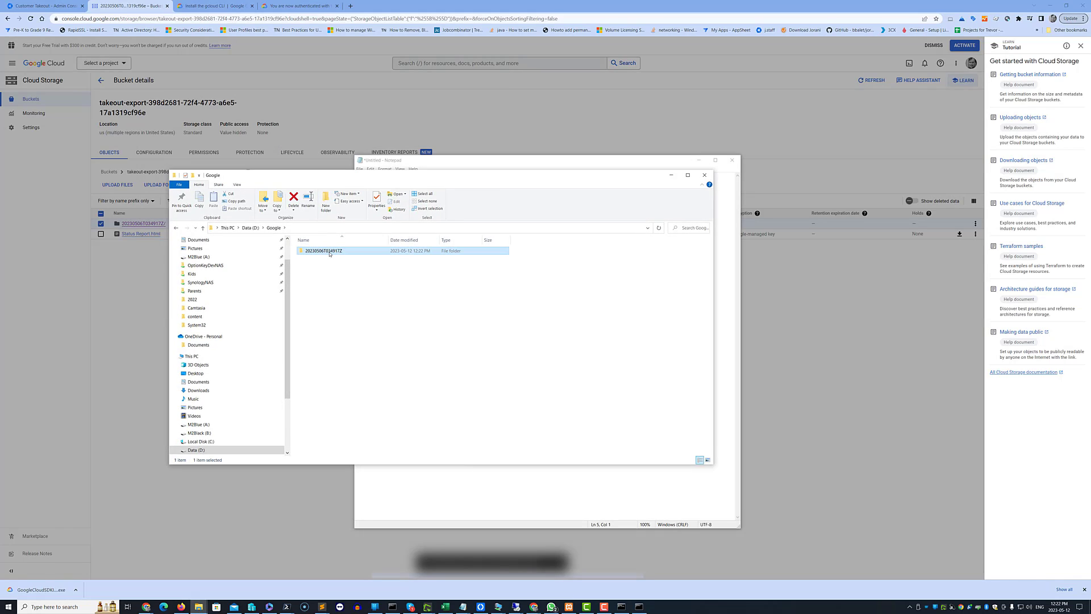
double_click(330, 251)
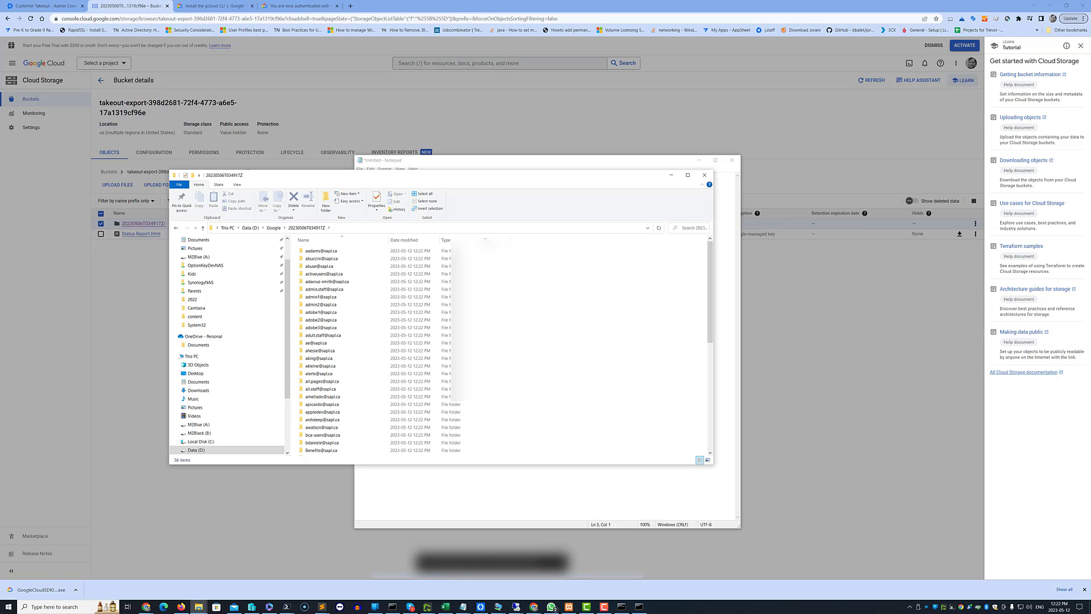
left_click(704, 175)
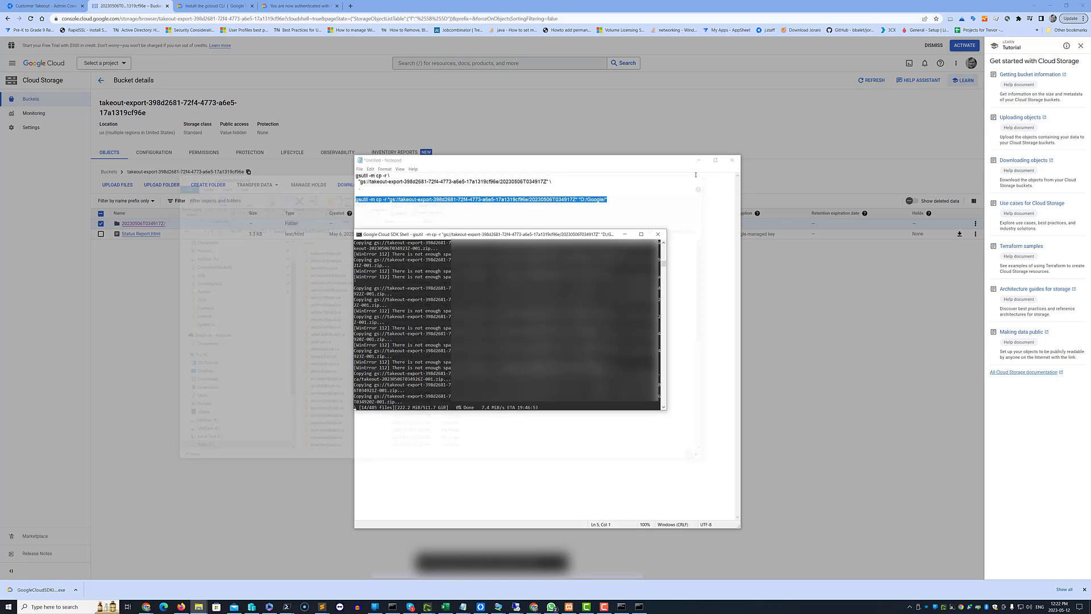